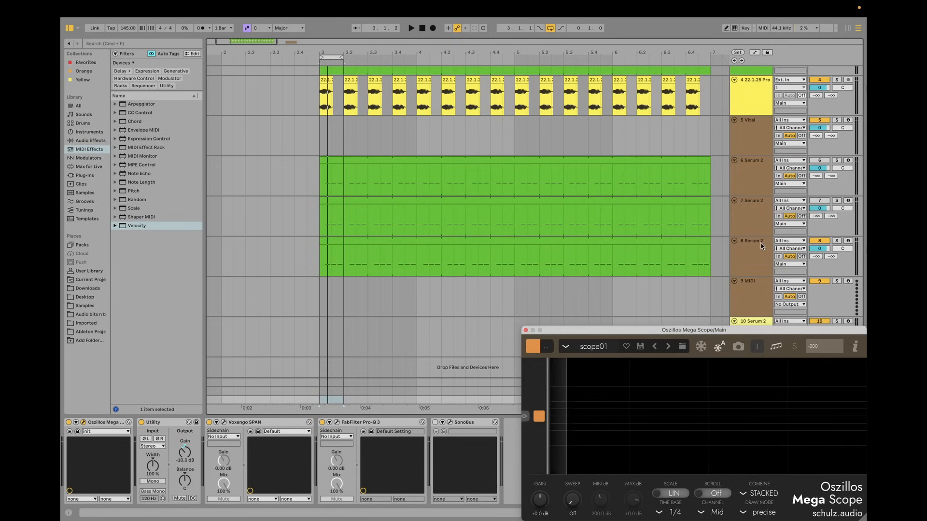
Step: Select the Serum 2 bass track 8 and play the looped beat to hear the finished bass reference
click(761, 246)
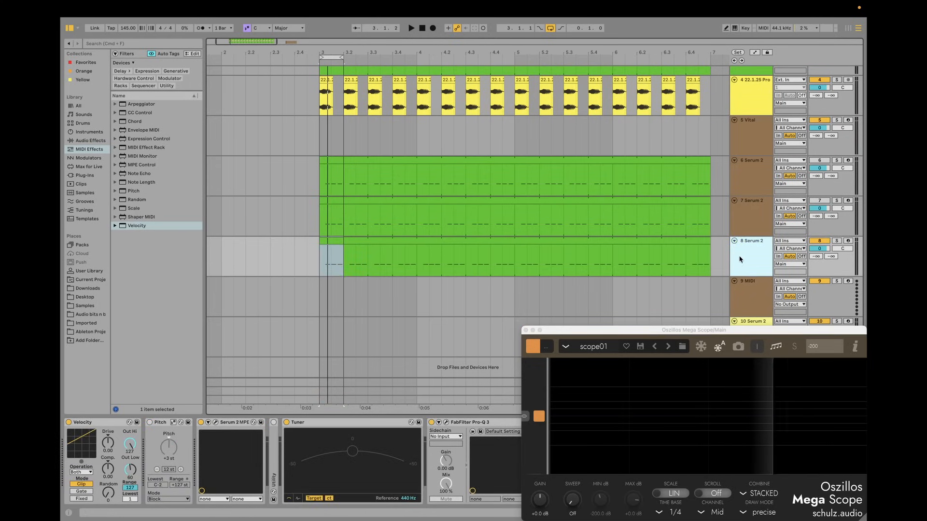
key(super+z)
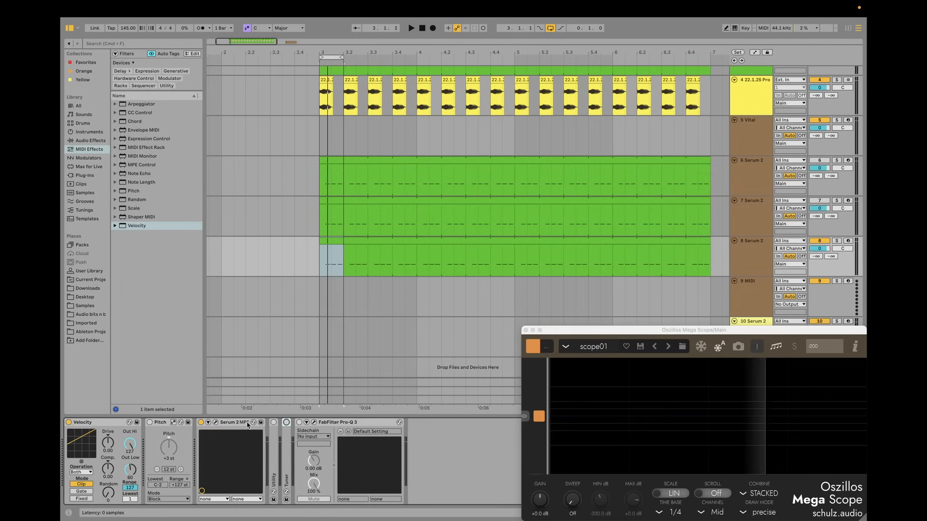
key(space)
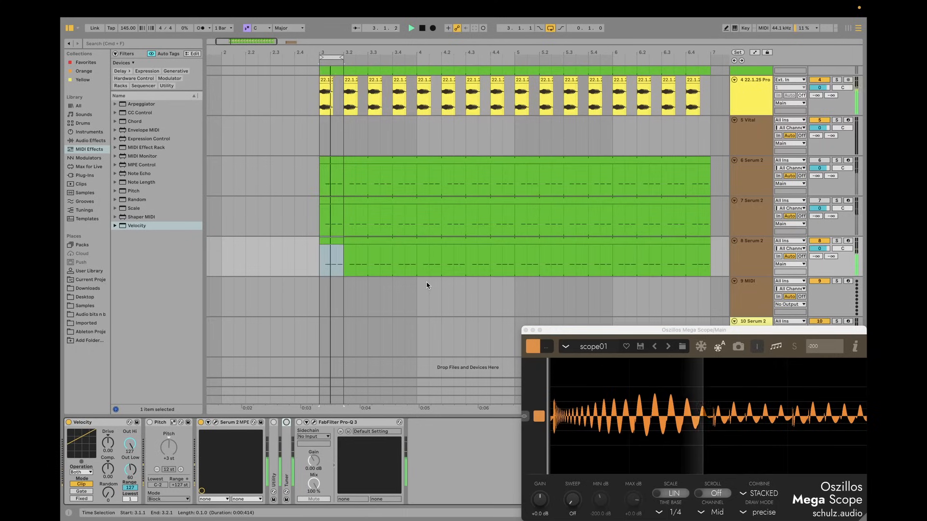
key(space)
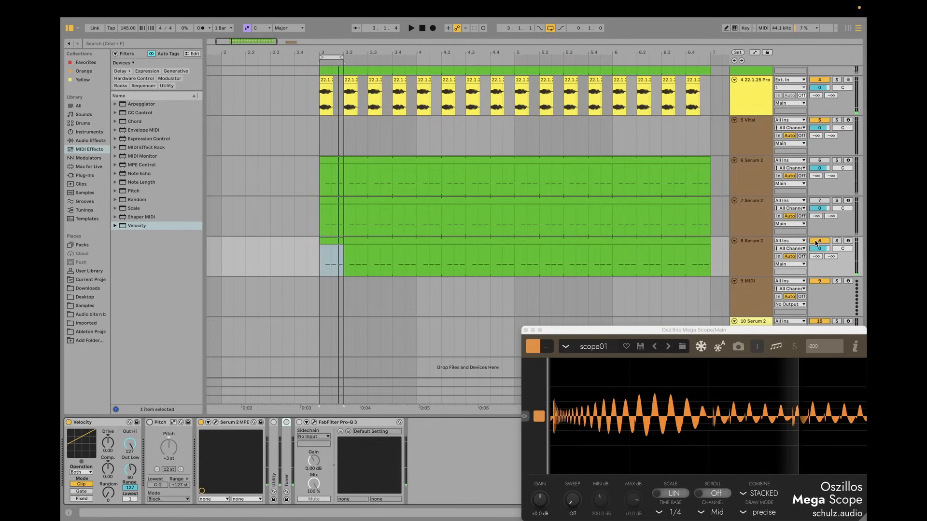
Step: Deactivate track 8 and create a one-beat MIDI clip over the looped beat on the empty MIDI track 9
click(750, 297)
click(753, 299)
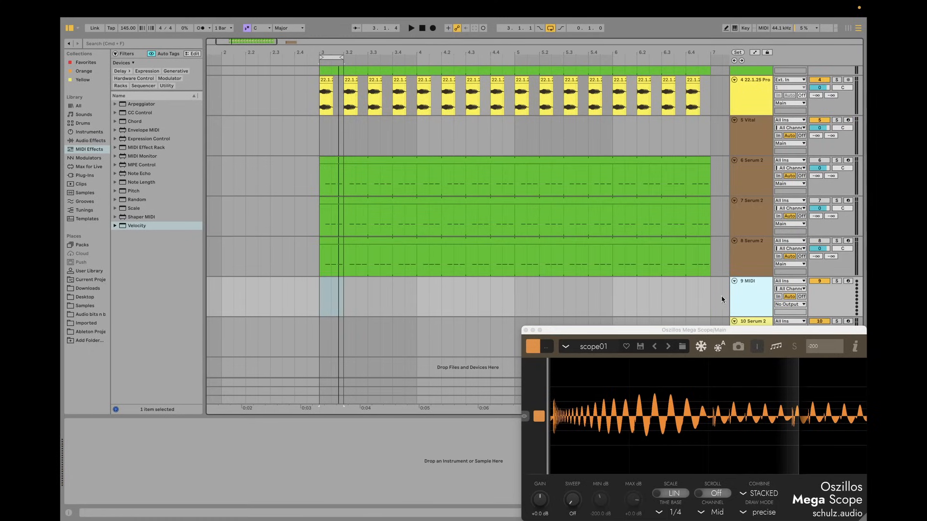
scroll(354, 302, left, 1)
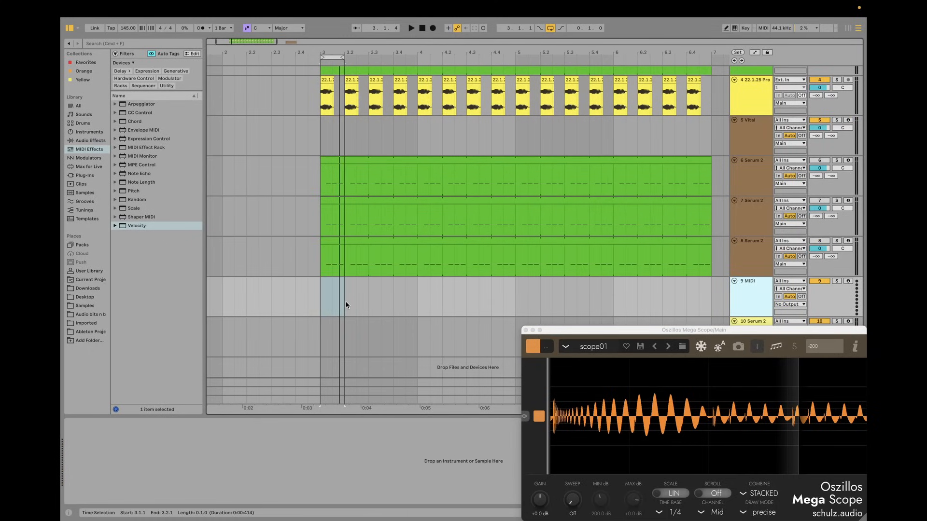
double_click(333, 300)
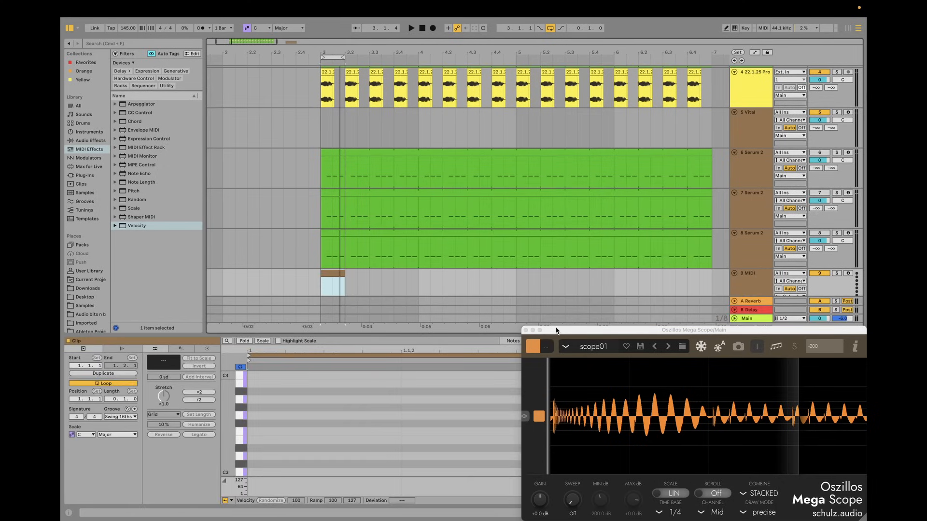
drag(557, 331, 557, 495)
scroll(252, 420, down, 10)
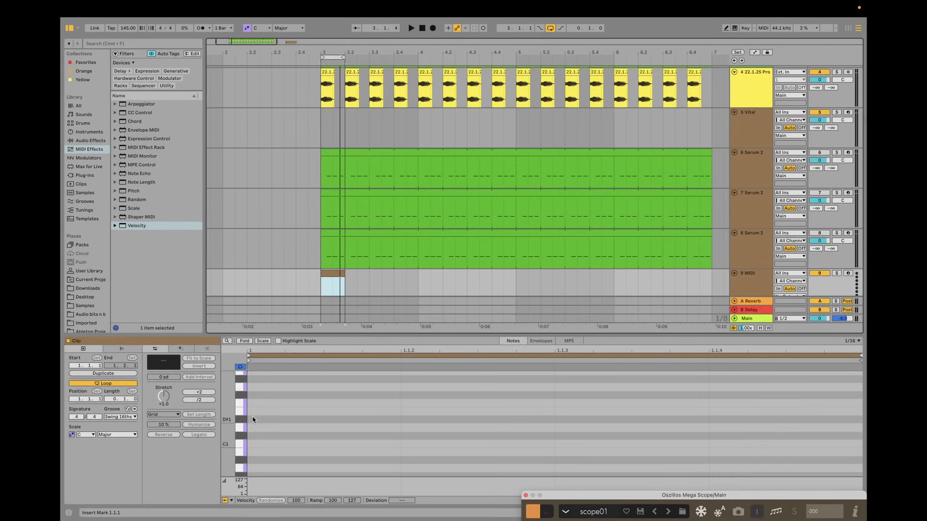
Step: Add a 1/16 G1 note at the start of the new clip and duplicate it twice to make three consecutive notes
double_click(254, 387)
key(super+d)
key(super+d)
Step: Set the first note's velocity to 1 and the velocity of the other two notes to 127
click(355, 387)
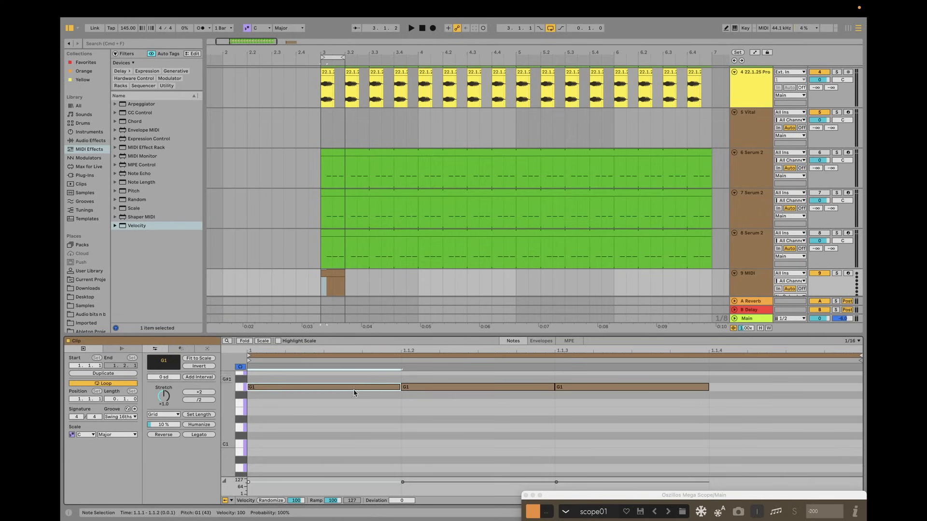
drag(248, 482, 248, 494)
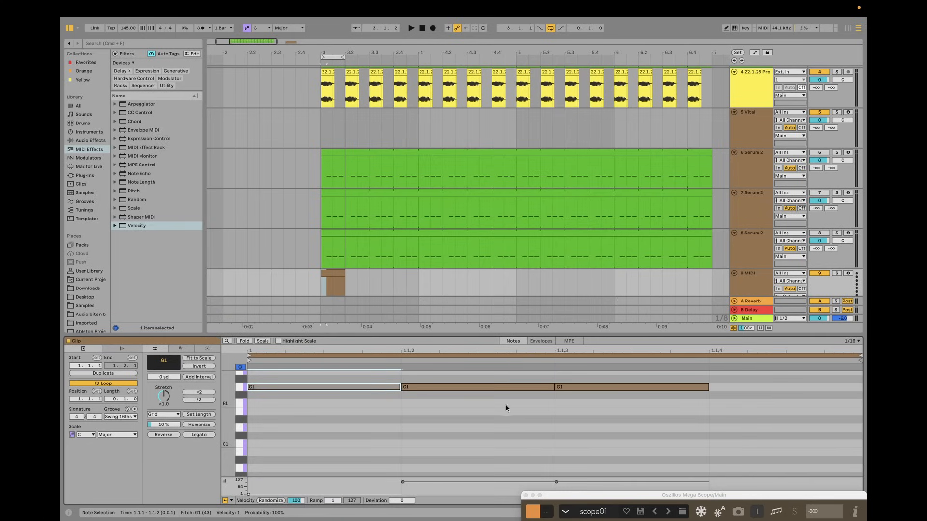
drag(505, 404, 564, 381)
drag(500, 483, 500, 472)
Step: Shift all three G1 notes one sixteenth later and shorten them slightly using the adaptive Narrow grid
drag(630, 411, 305, 355)
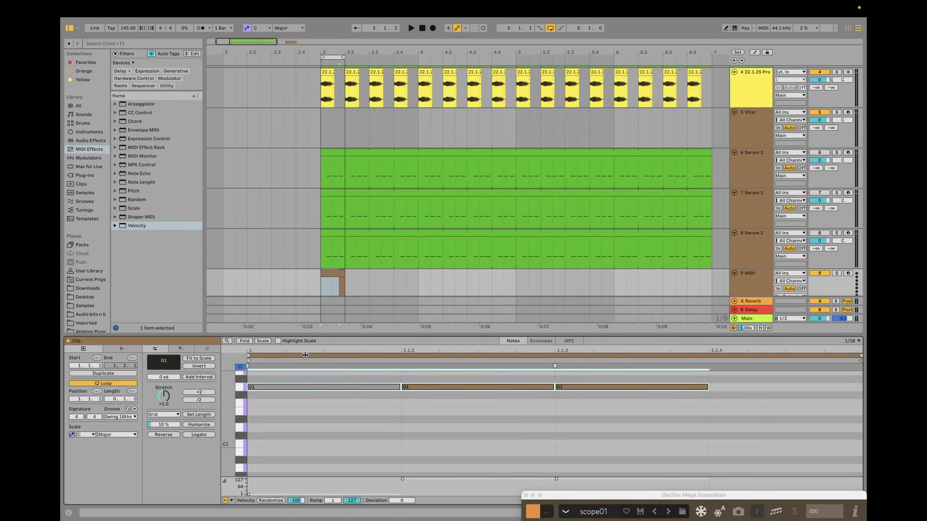
key(Right)
scroll(530, 445, up, 3)
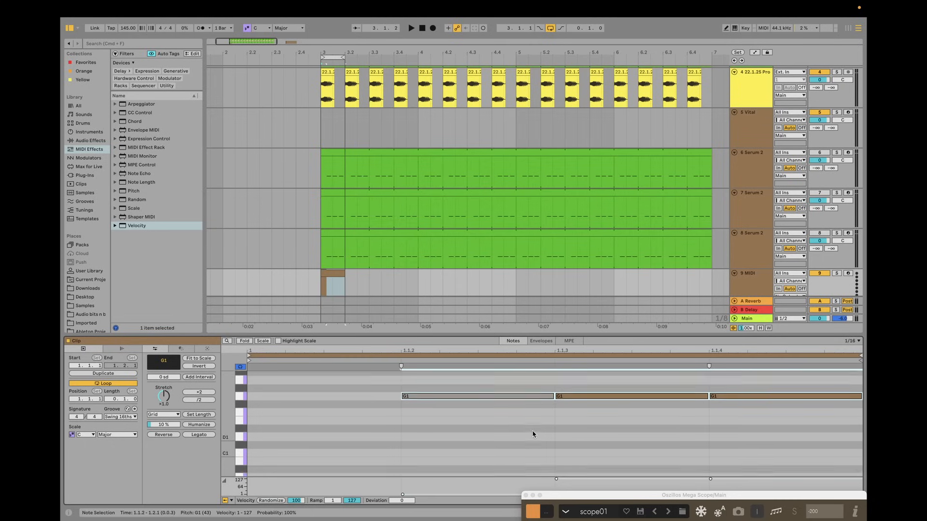
right_click(546, 415)
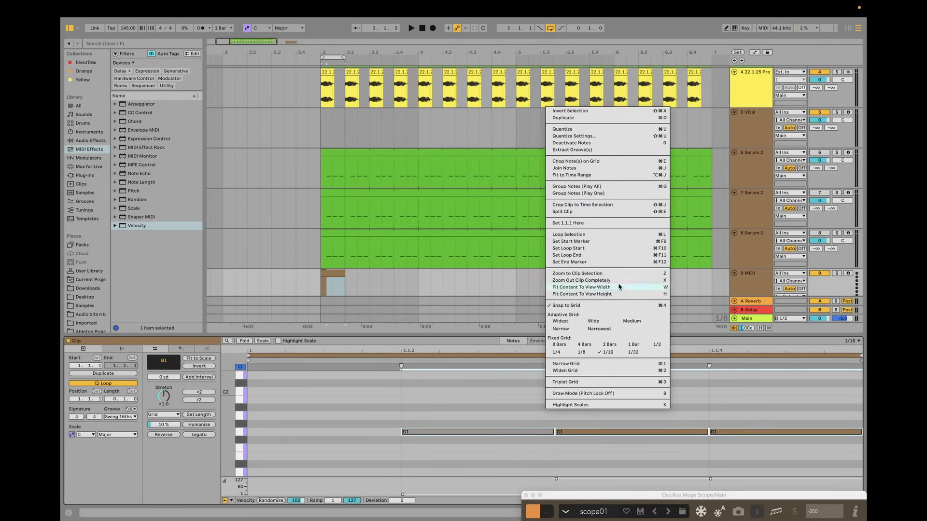
click(569, 330)
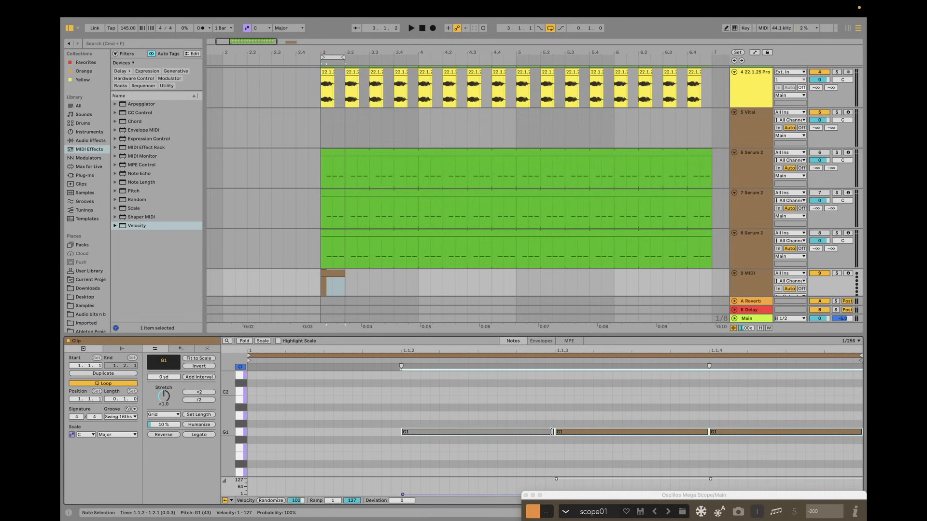
drag(553, 432, 525, 431)
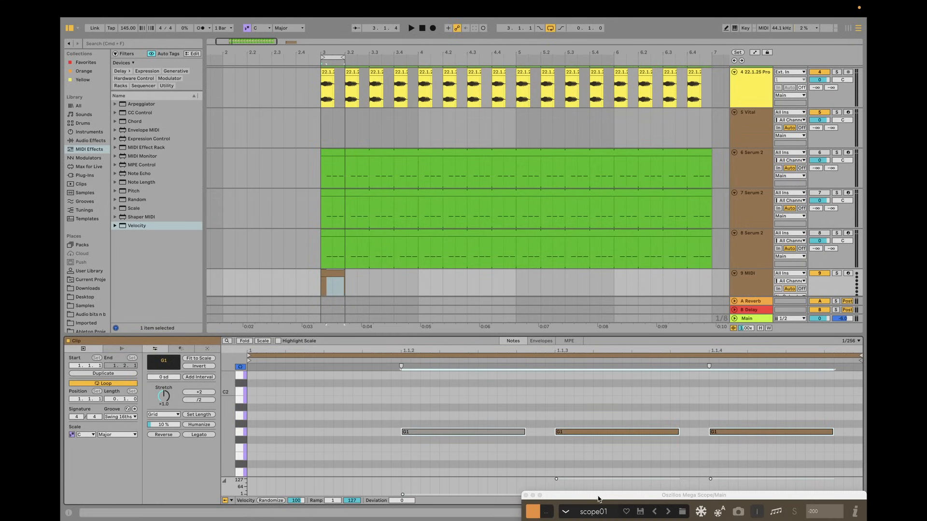
Step: Add a Velocity MIDI effect to track 9 and set its Out Low to 60
scroll(699, 219, down, 2)
double_click(749, 239)
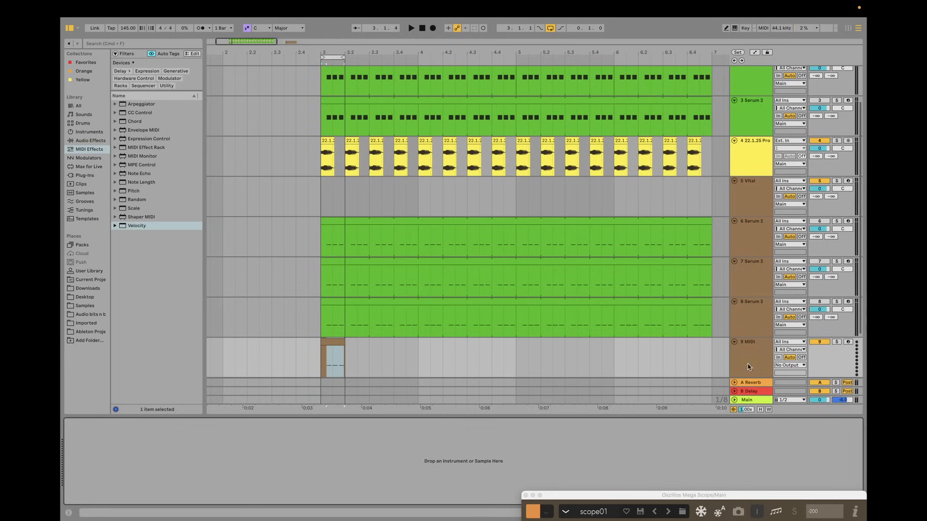
double_click(147, 225)
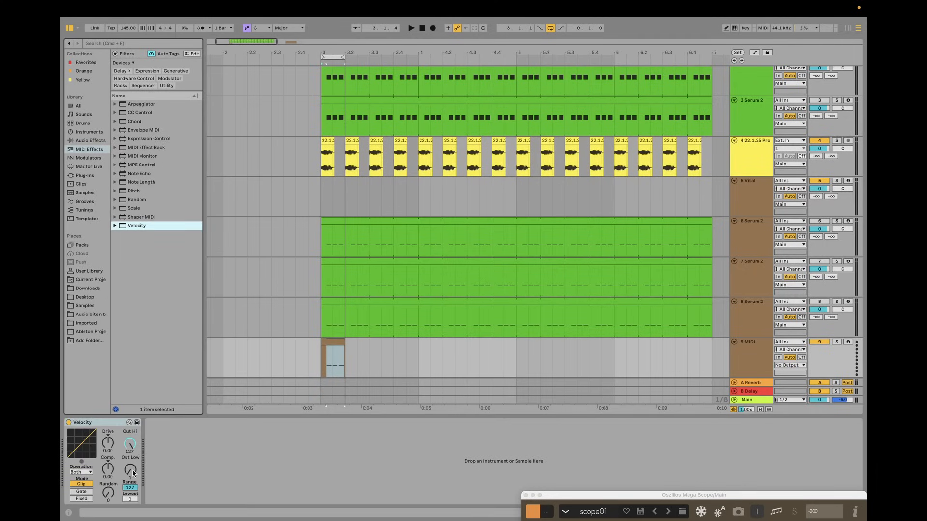
click(134, 474)
text(5)
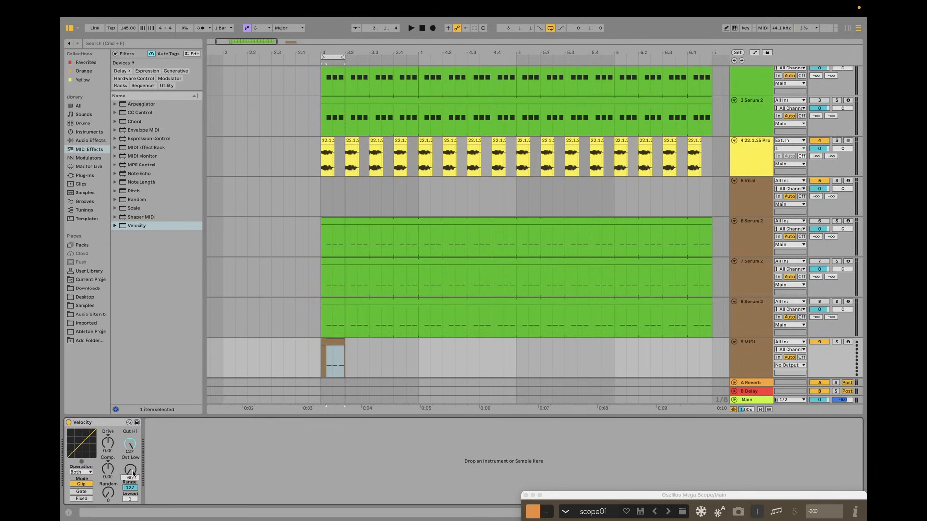
key(Return)
Step: Load Serum 2 from the favorites onto track 9 and create a Velo->Amp assignment in its modulation matrix
click(92, 62)
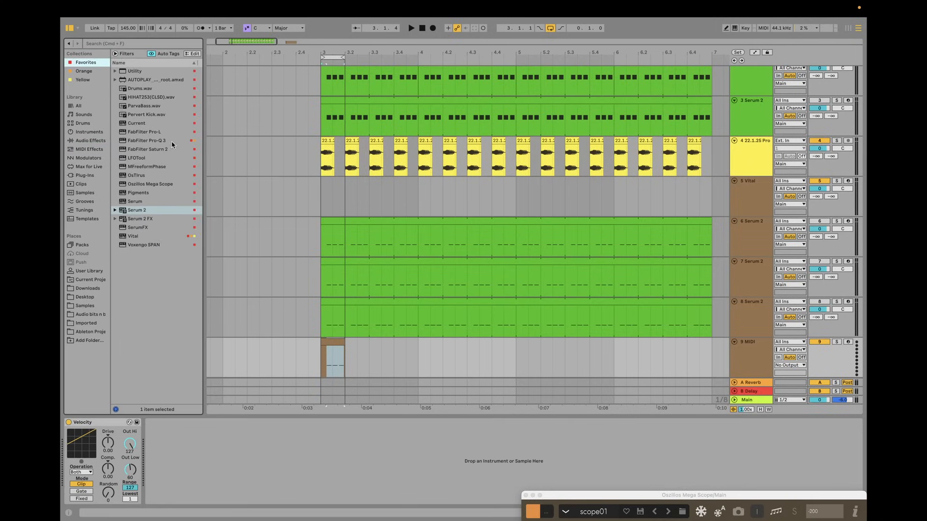
double_click(144, 211)
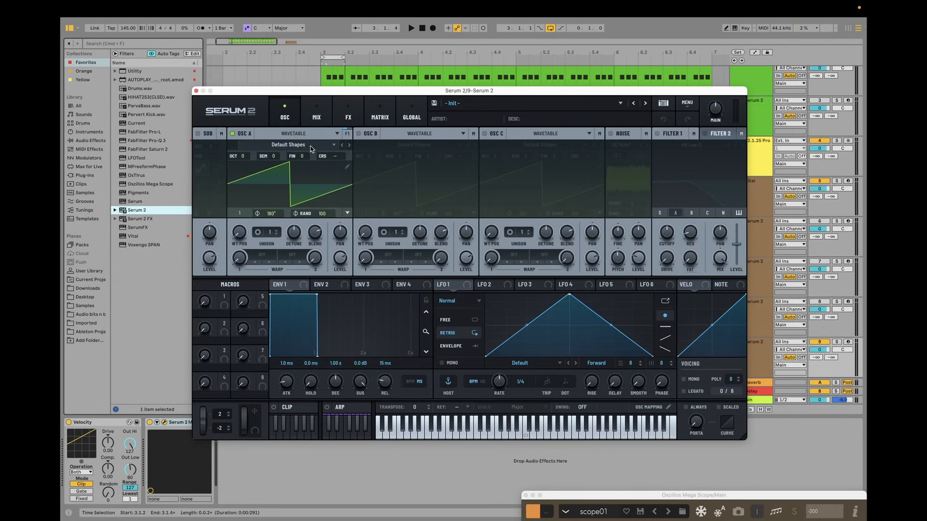
click(380, 113)
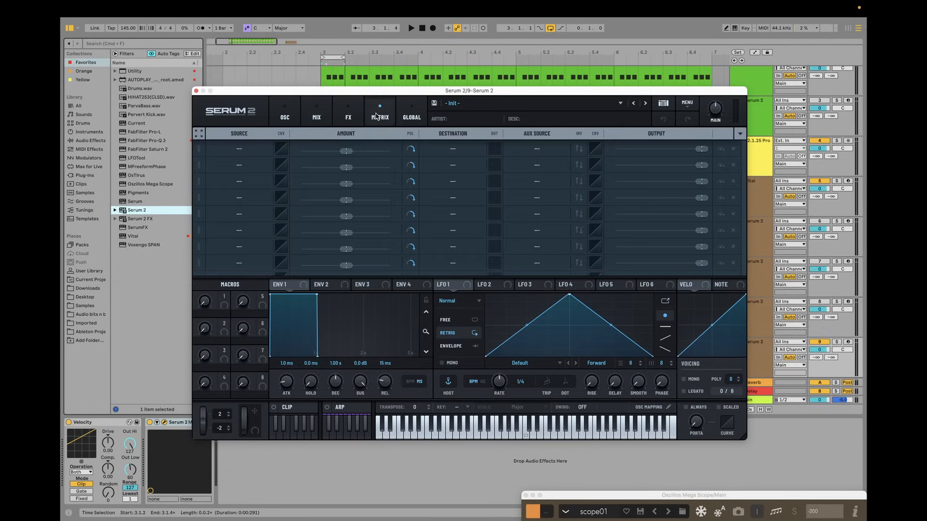
click(740, 137)
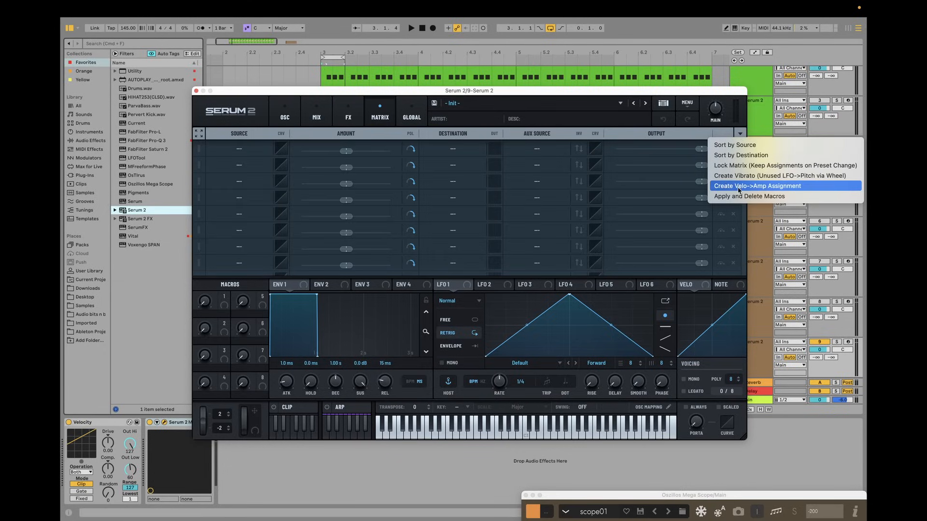
click(771, 186)
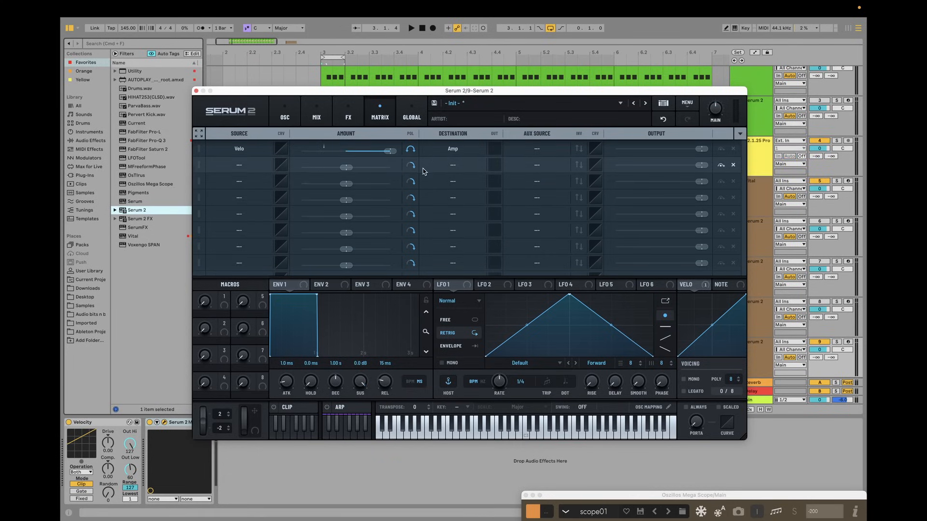
Step: Return to Serum 2's oscillator page and set the Main volume to -21
click(284, 114)
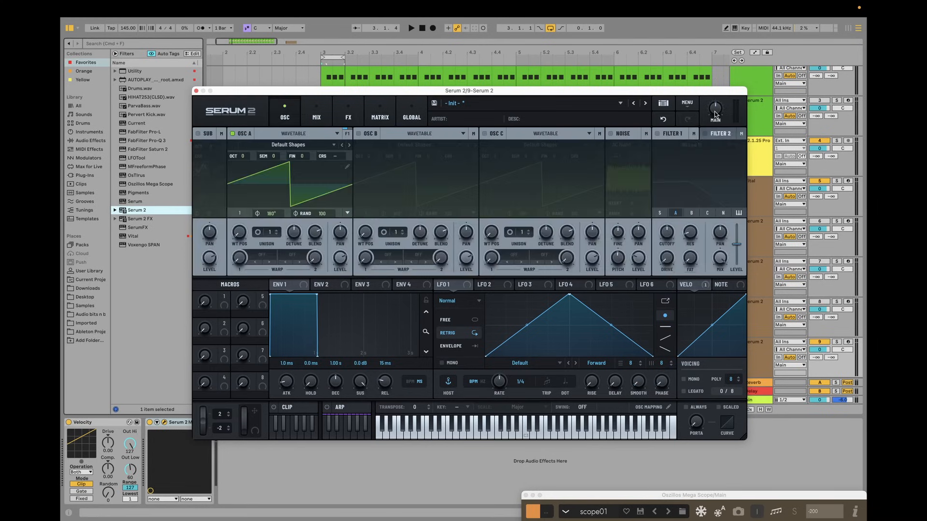
click(714, 114)
text(-21)
key(Return)
Step: Set oscillator A's octave to -1, its random phase to 0 and its start phase to 0°
drag(247, 156, 246, 167)
drag(322, 216, 322, 229)
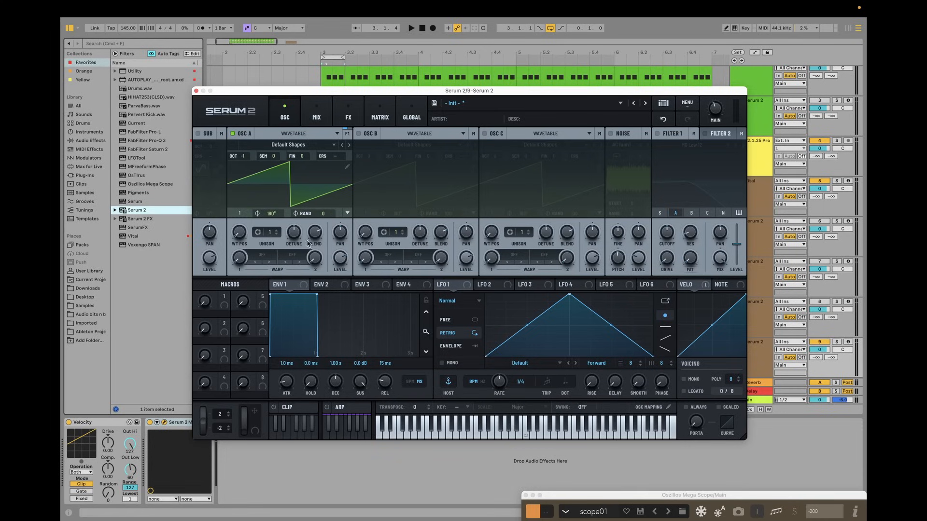
double_click(271, 216)
Step: Lower the Track Delay of track 9 in the session mixer and return to the arrangement
drag(477, 91, 436, 67)
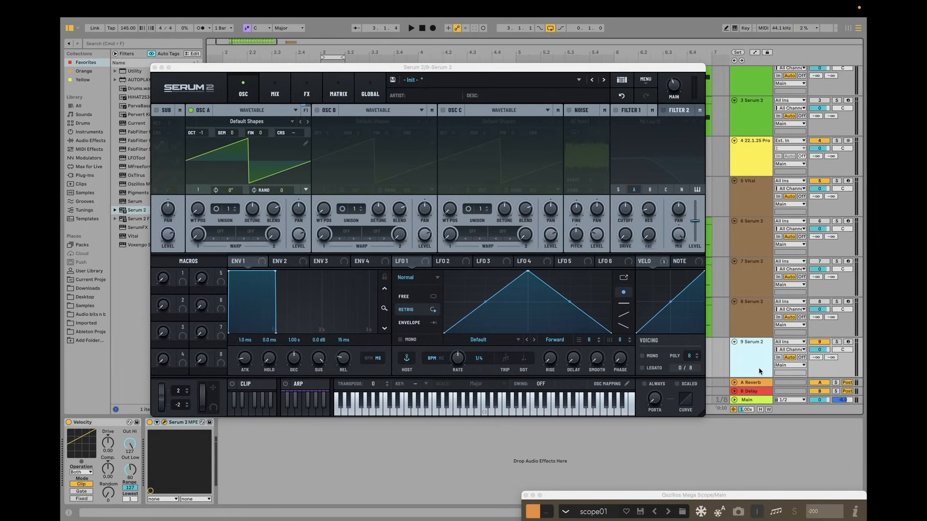
key(Tab)
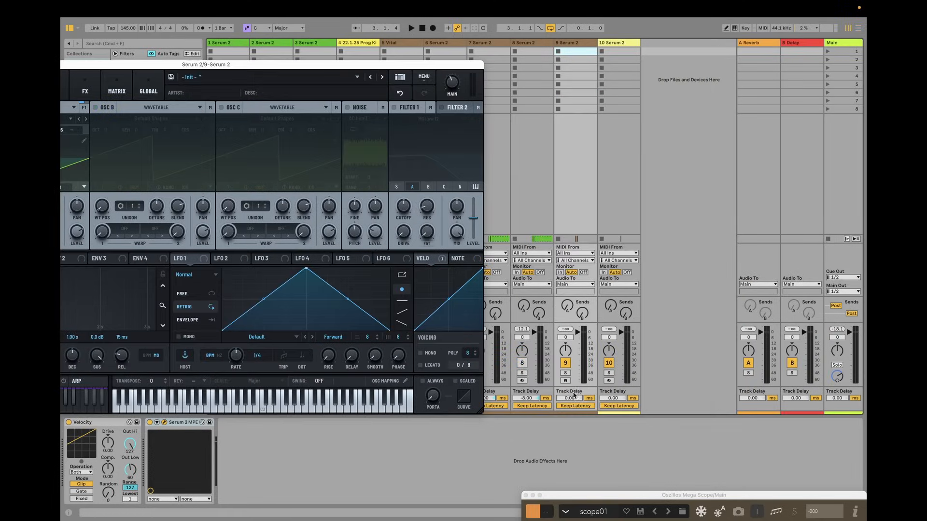
click(571, 398)
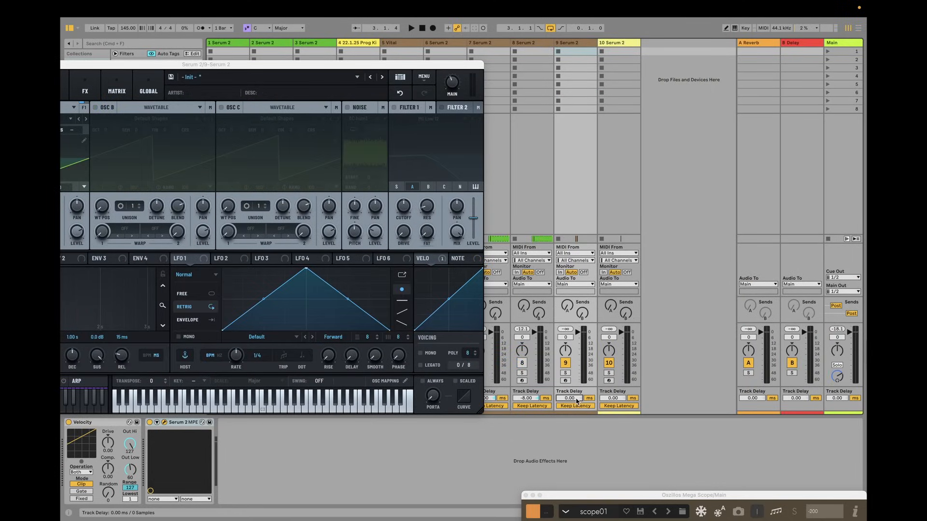
key(Down)
drag(333, 67, 577, 104)
key(Tab)
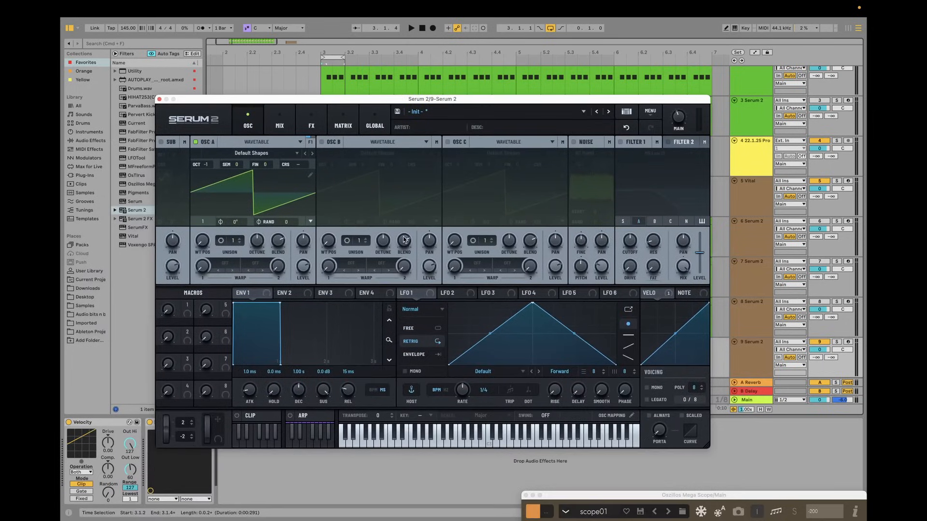
Step: Arrange the synth and oscilloscope windows and play the loop to inspect the kick and bass waveform
drag(509, 95, 527, 76)
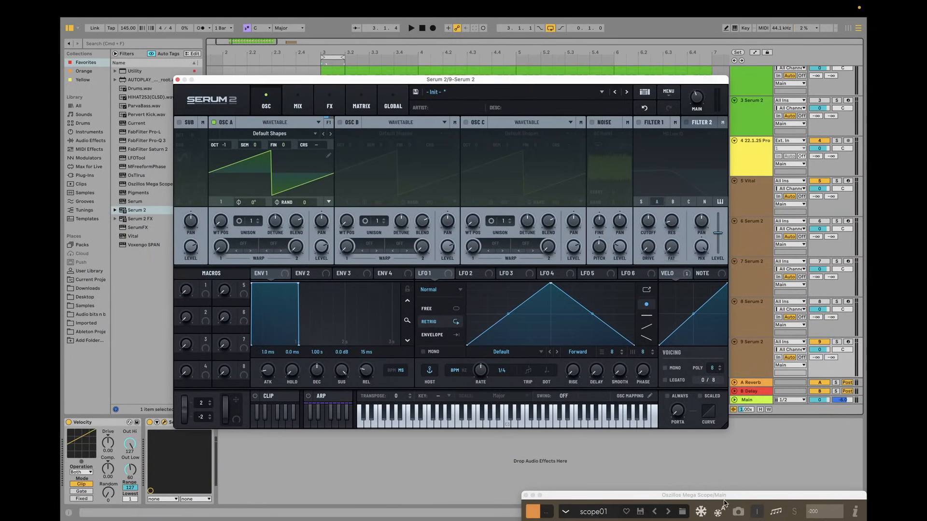
drag(711, 498, 712, 382)
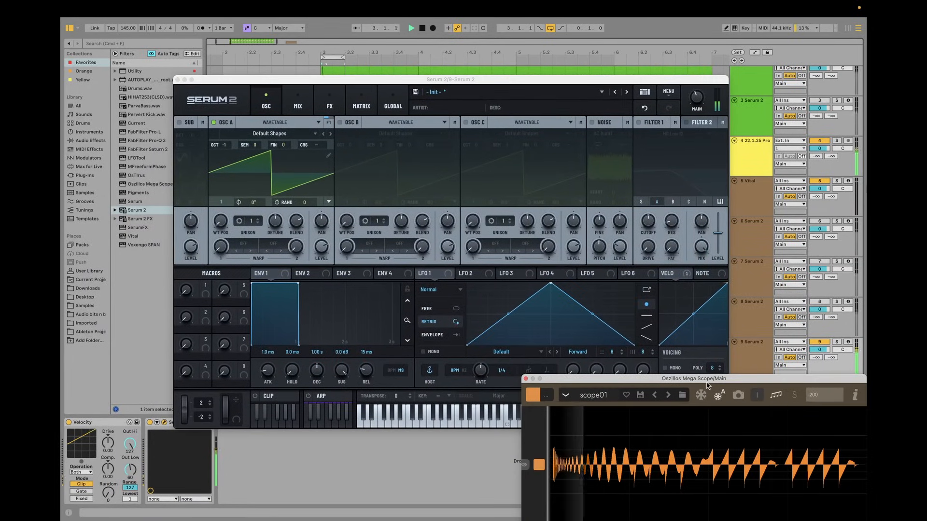
click(438, 263)
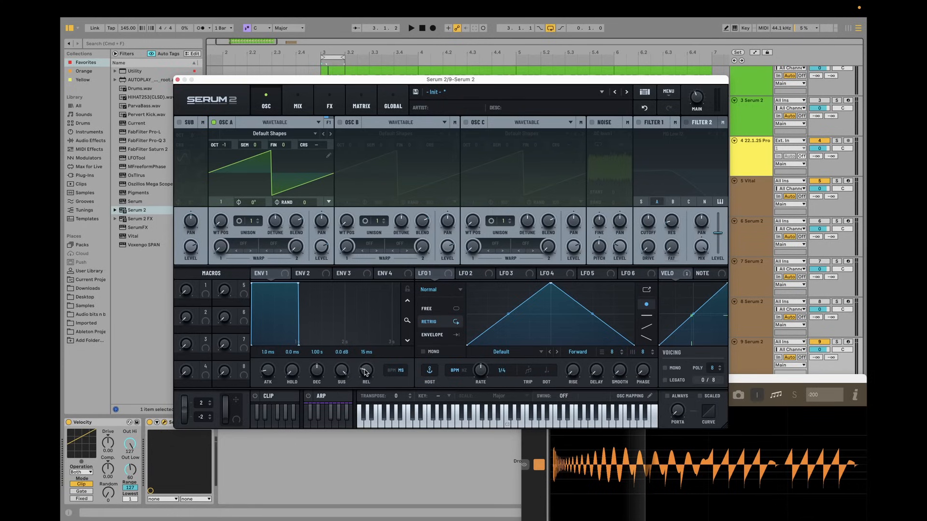
Step: Set Env 1's release to 30 ms, lock the envelope view zoom and bend the release curve outward
drag(364, 369, 364, 365)
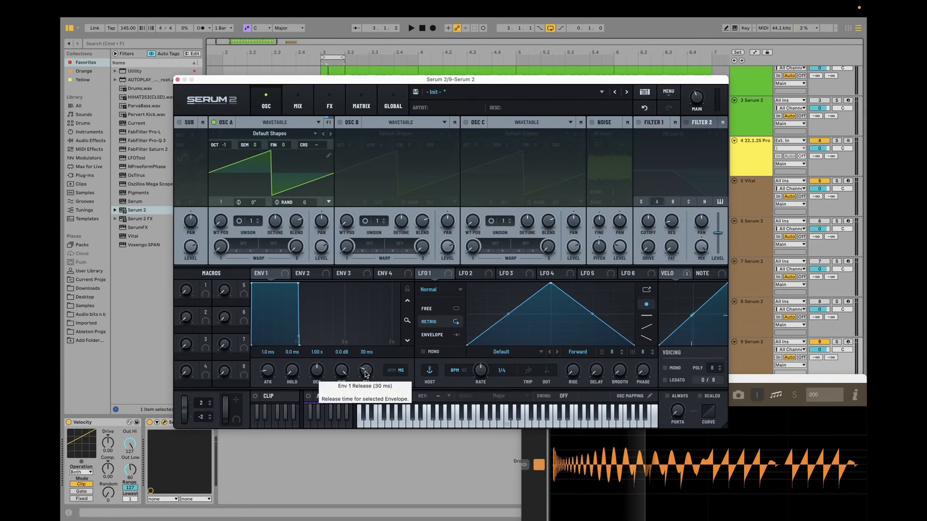
click(408, 290)
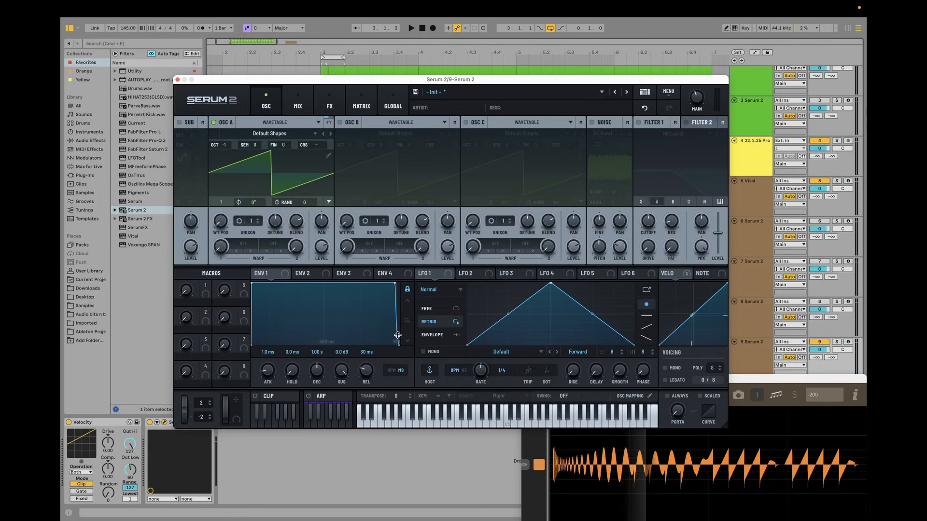
drag(397, 335, 415, 316)
Step: Enable Filter 1, set its type to MG Ladder and lower its resonance
click(639, 122)
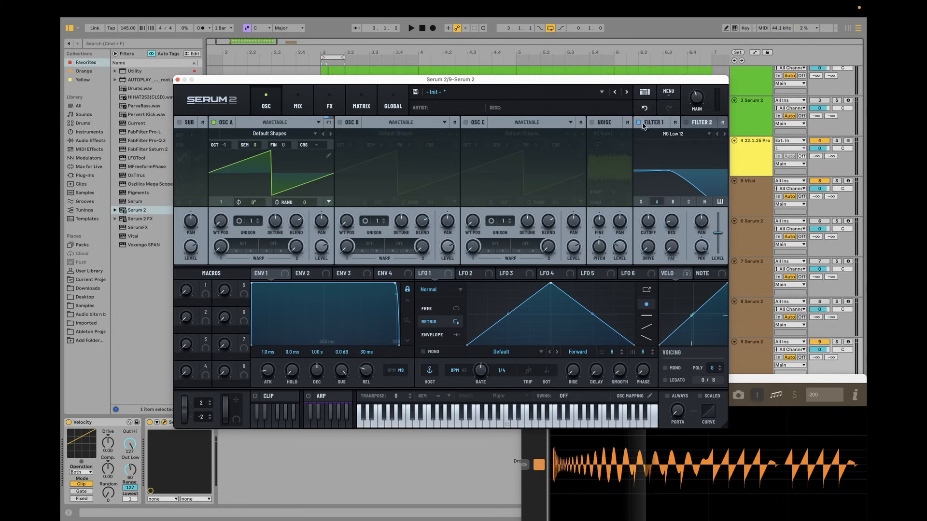
click(666, 134)
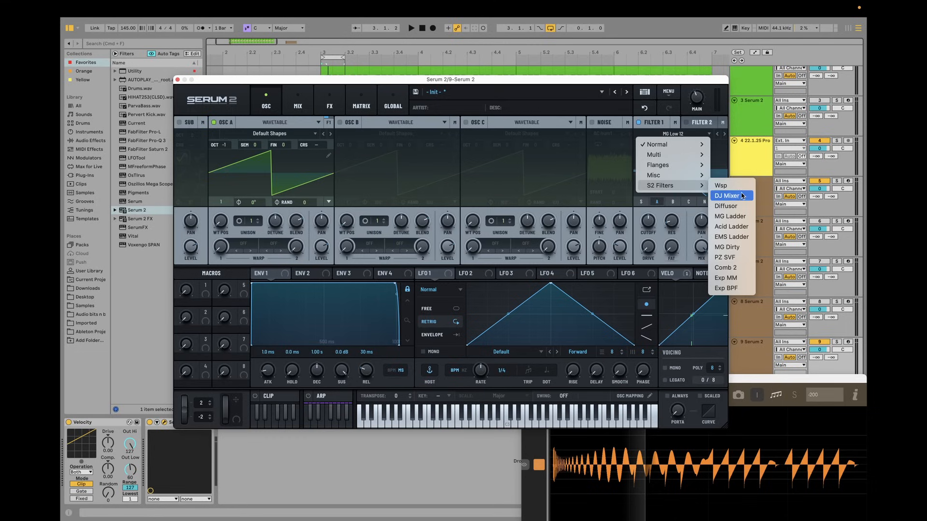
mouse_move(676, 186)
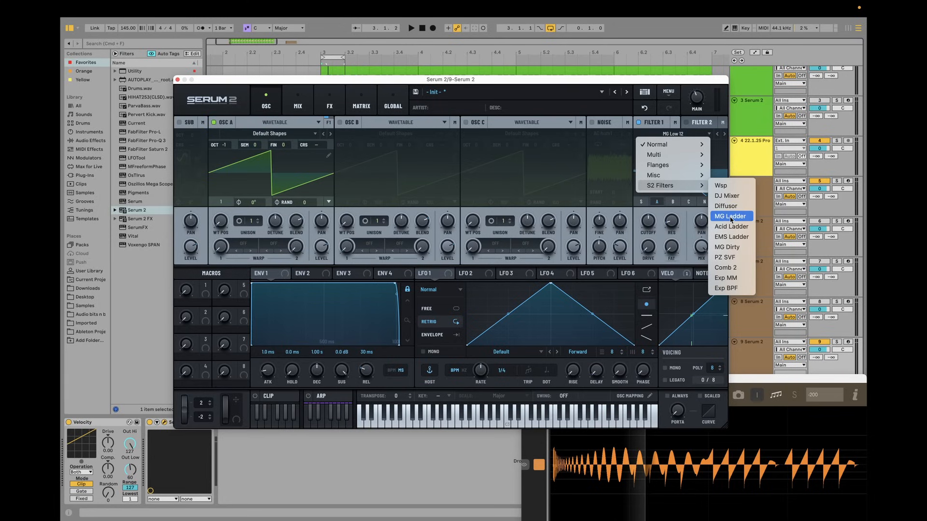
click(730, 218)
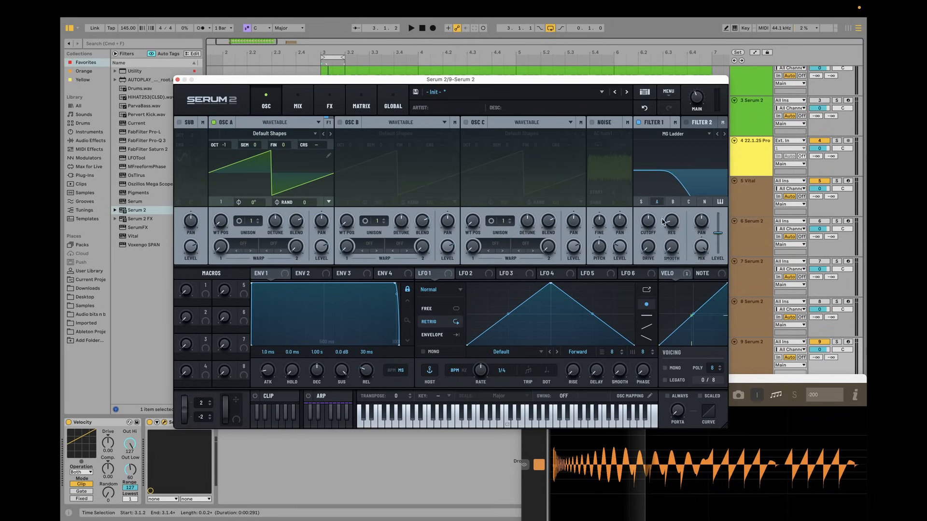
drag(673, 224, 671, 227)
mouse_move(674, 226)
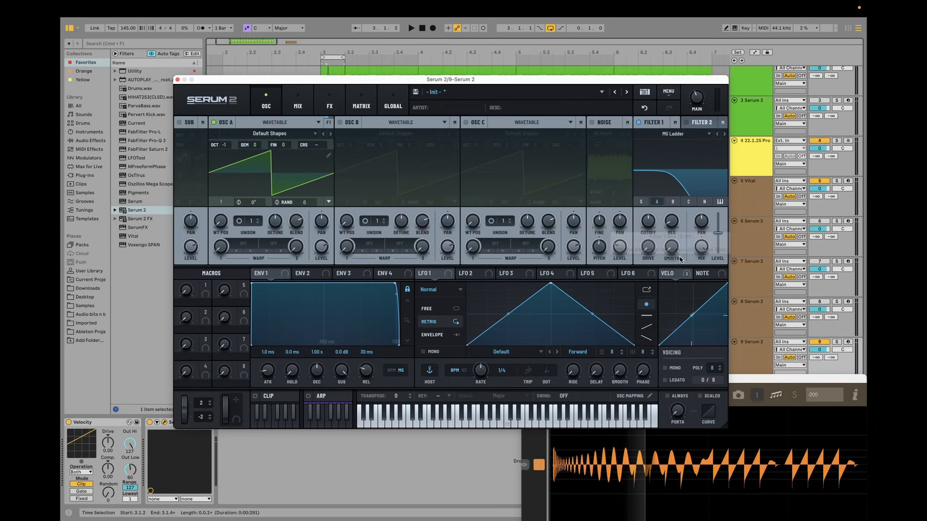
Step: Set Filter 1's cutoff to 100 and modulate it with Env 2, shaped with no sustain, 300 ms decay and 30 ms release
double_click(649, 221)
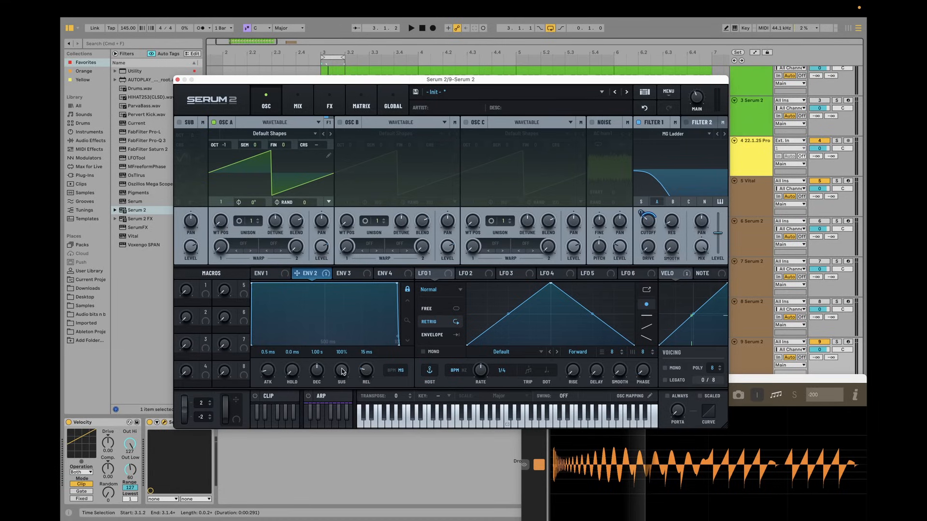
drag(341, 372, 332, 520)
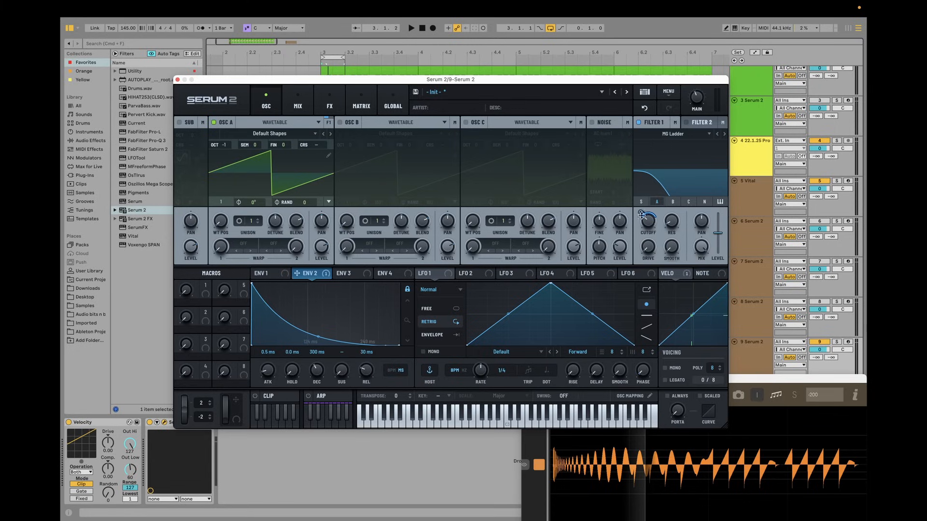
key(space)
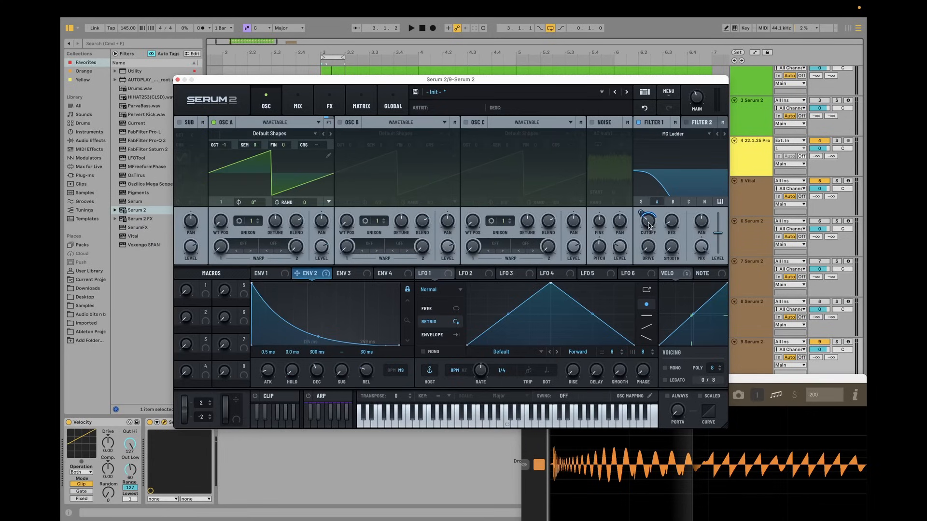
Step: Add a second modulation routing from Env 2 to Filter 1 Freq with an amount of 40%
click(361, 102)
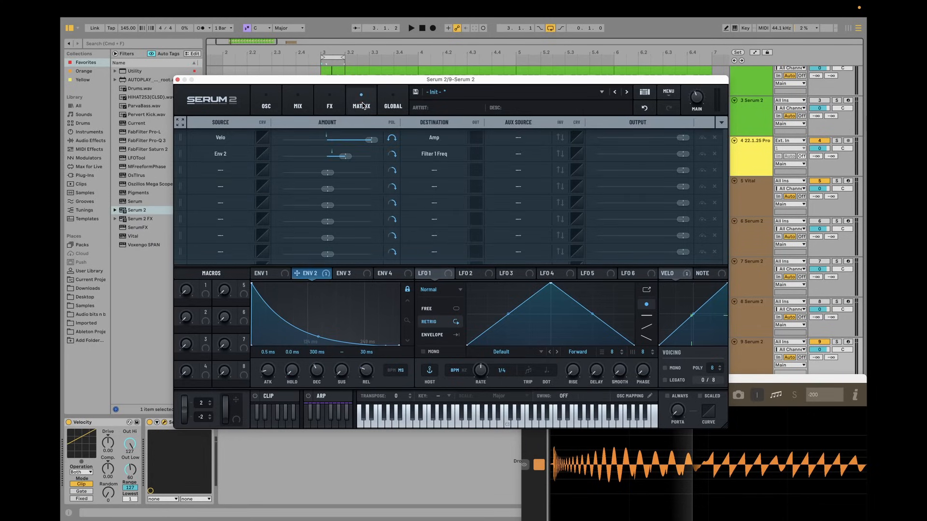
click(234, 172)
mouse_move(218, 198)
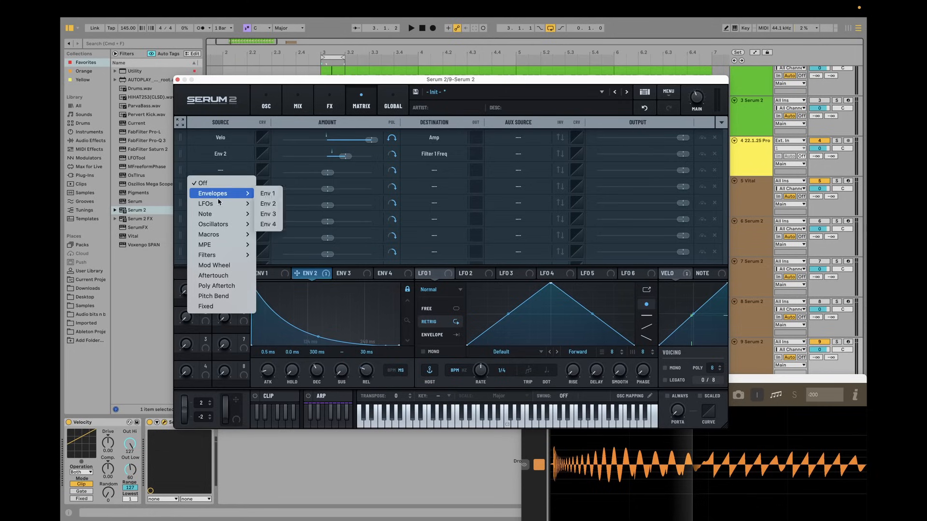
click(268, 204)
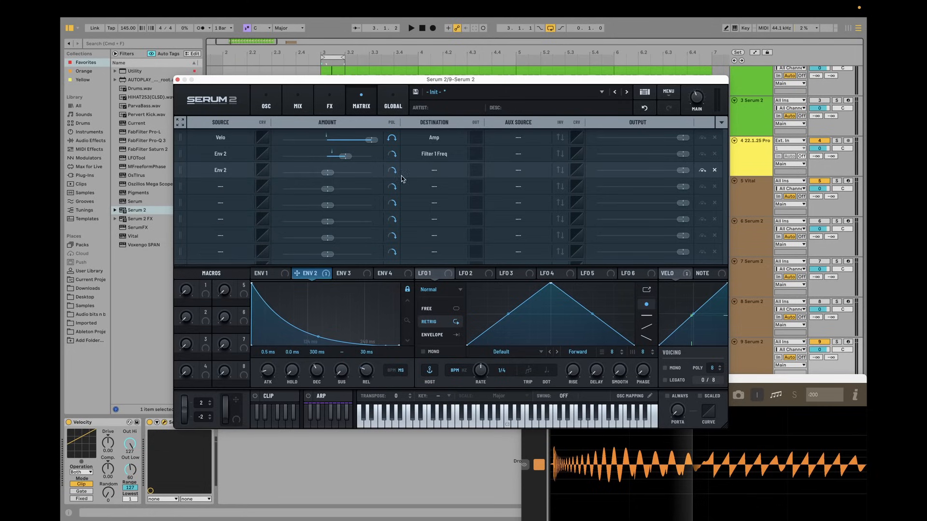
click(435, 170)
mouse_move(439, 248)
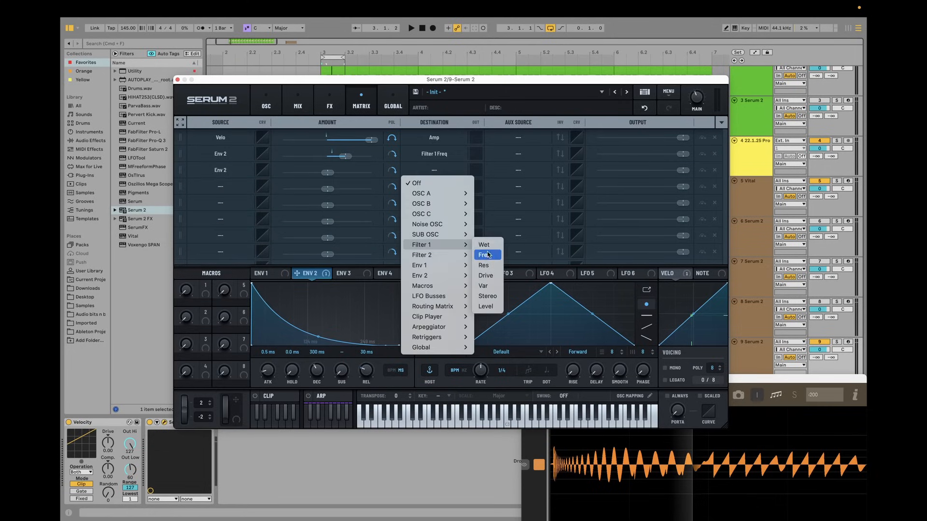
click(490, 255)
drag(327, 173, 337, 174)
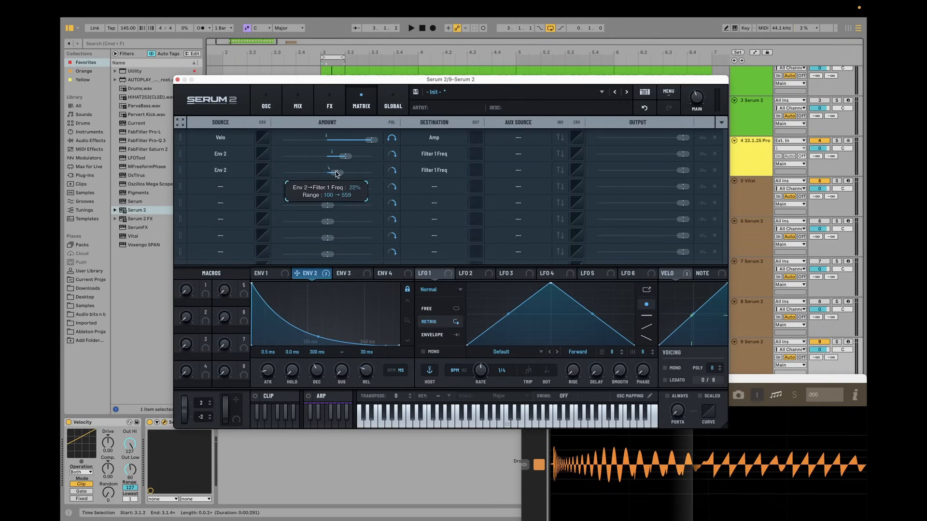
double_click(347, 173)
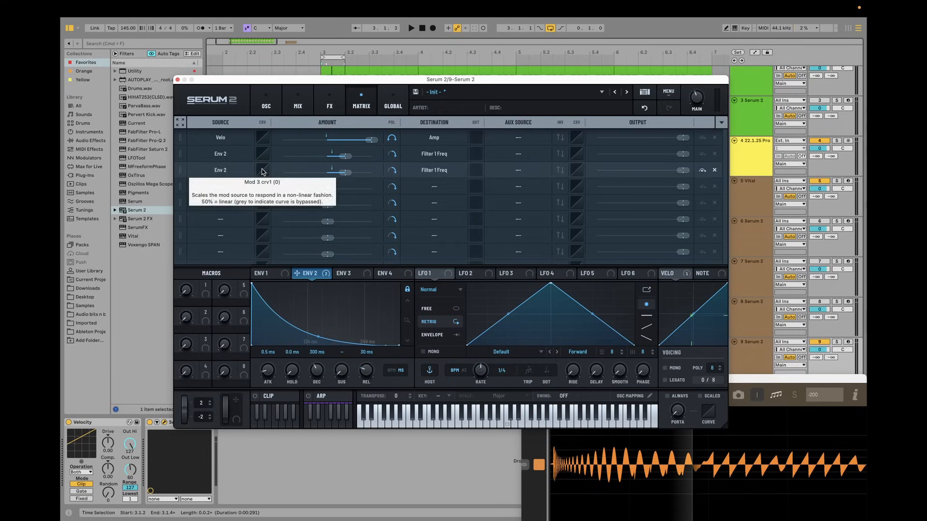
Step: Bend the source curves of both Env 2 to Filter 1 Freq modulations downward while auditioning the loop
drag(262, 172, 262, 172)
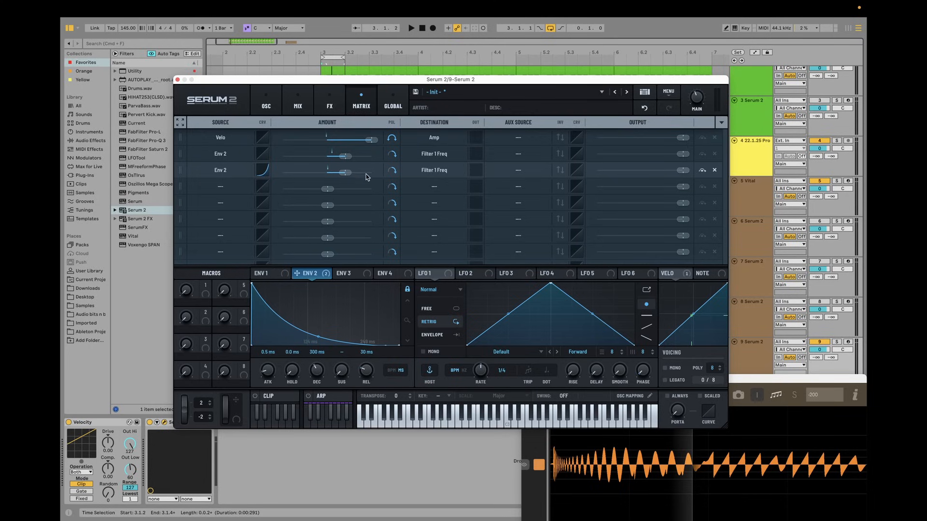
key(space)
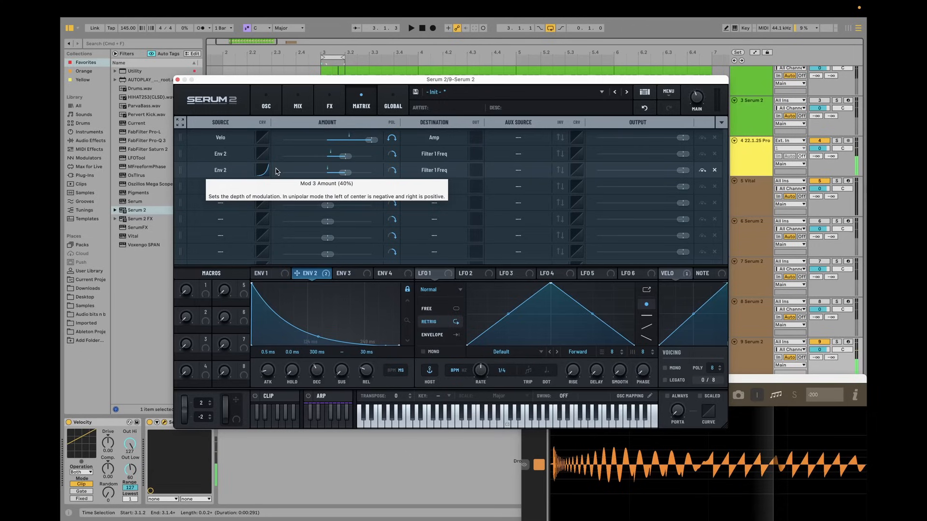
key(space)
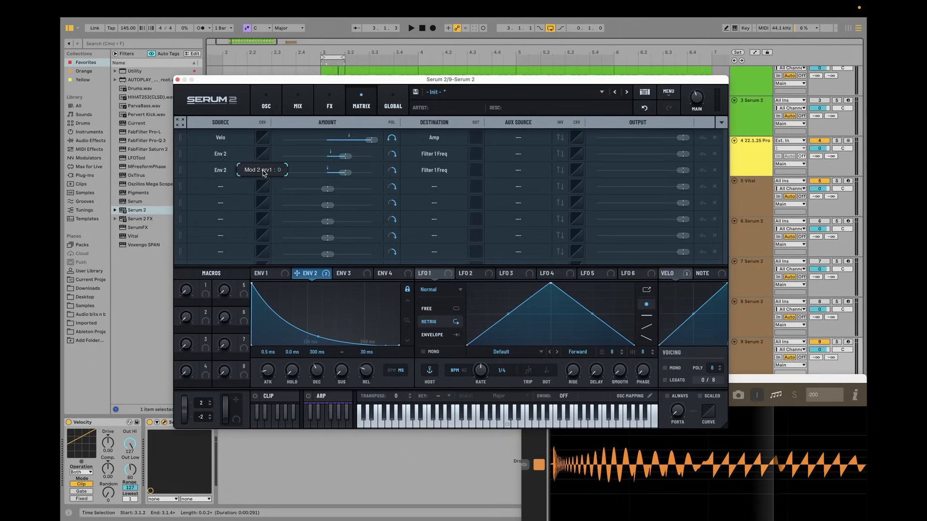
key(space)
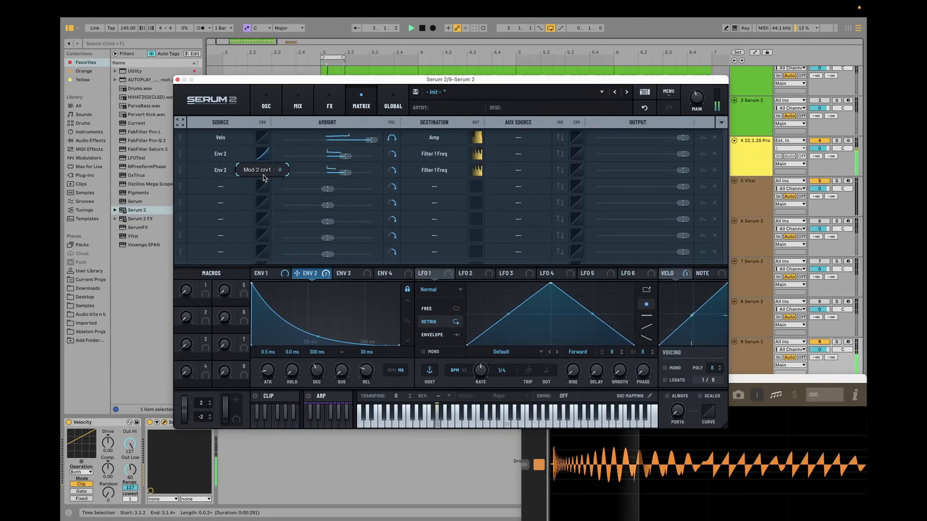
drag(263, 178, 265, 176)
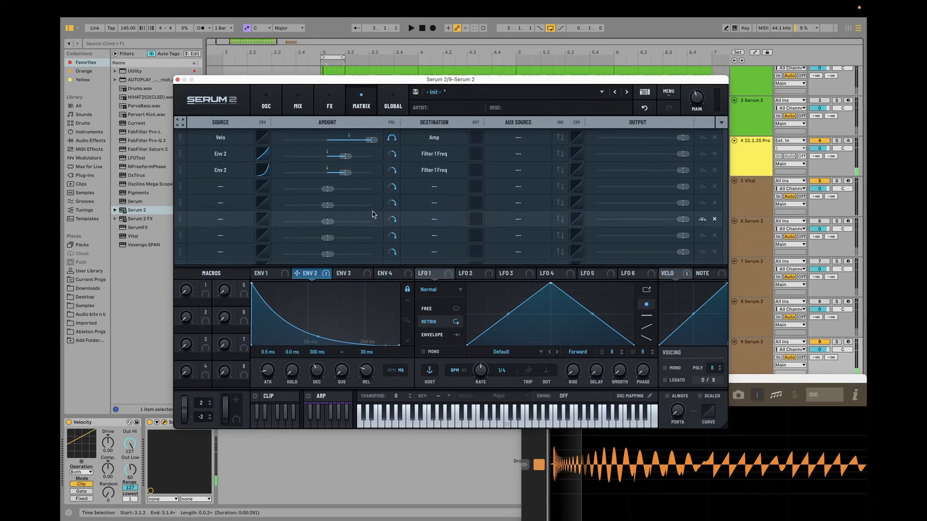
Step: Enable Filter 2, route Filter 1's output into Filter 2 in the mixer and return to the oscillator view
click(266, 104)
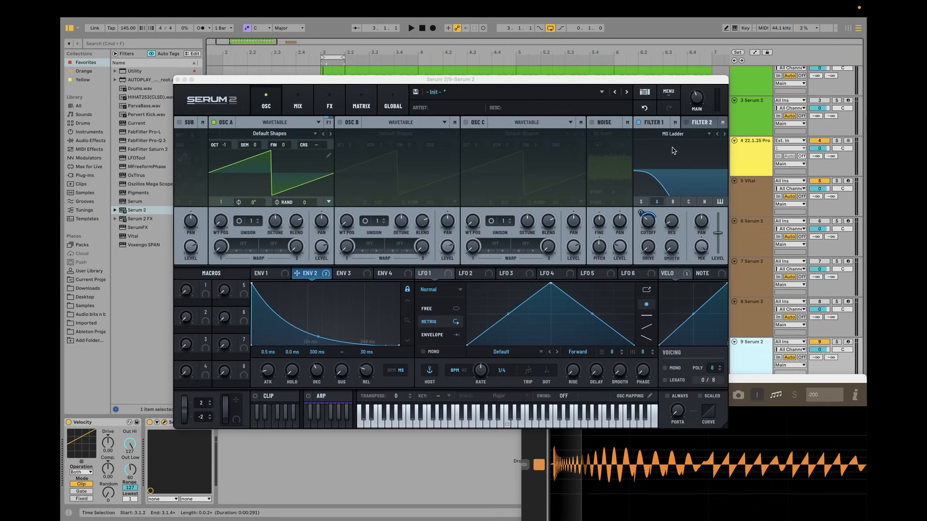
click(657, 125)
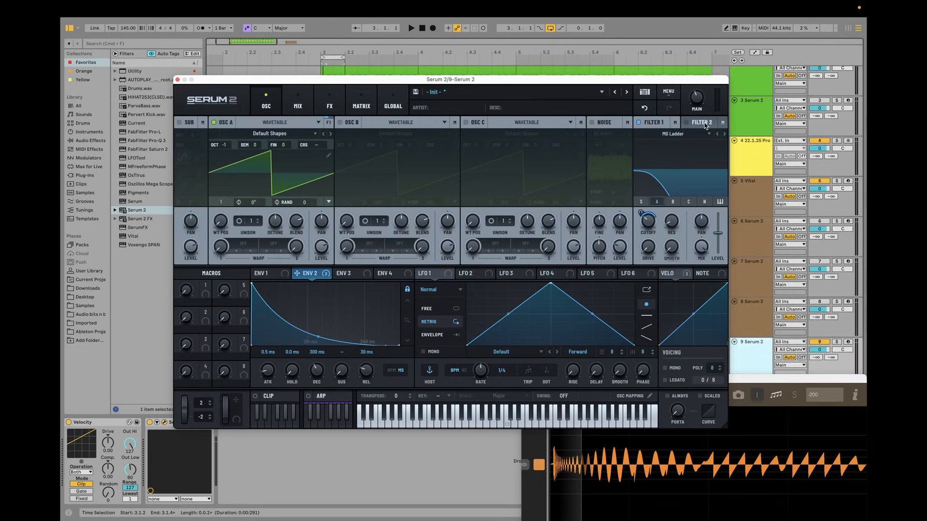
click(674, 124)
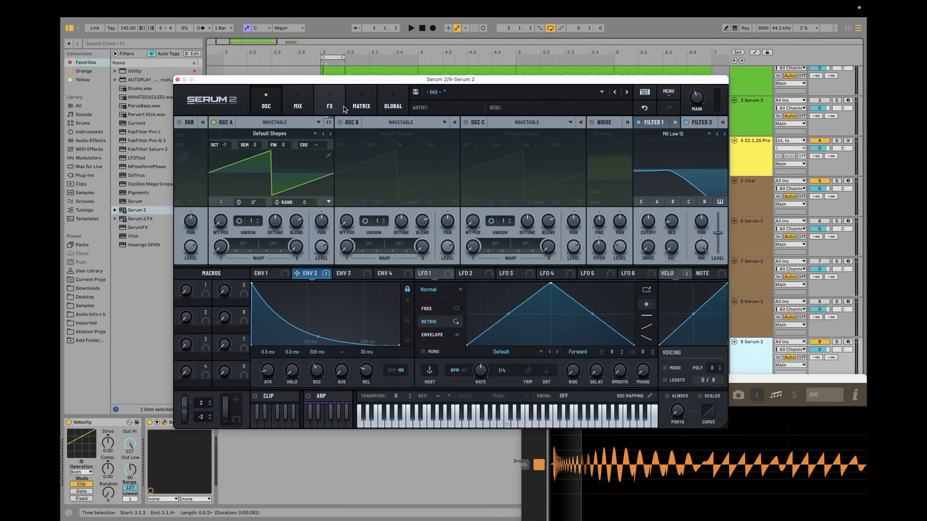
click(305, 103)
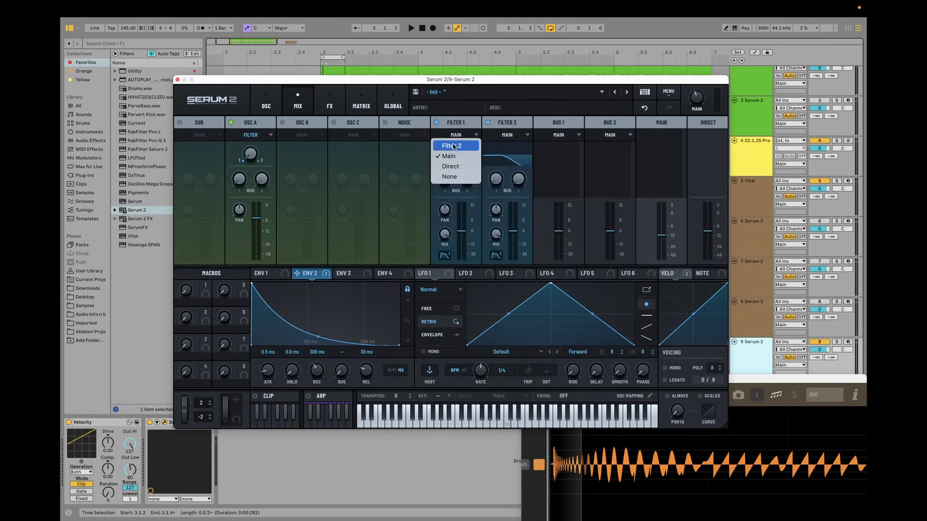
click(459, 148)
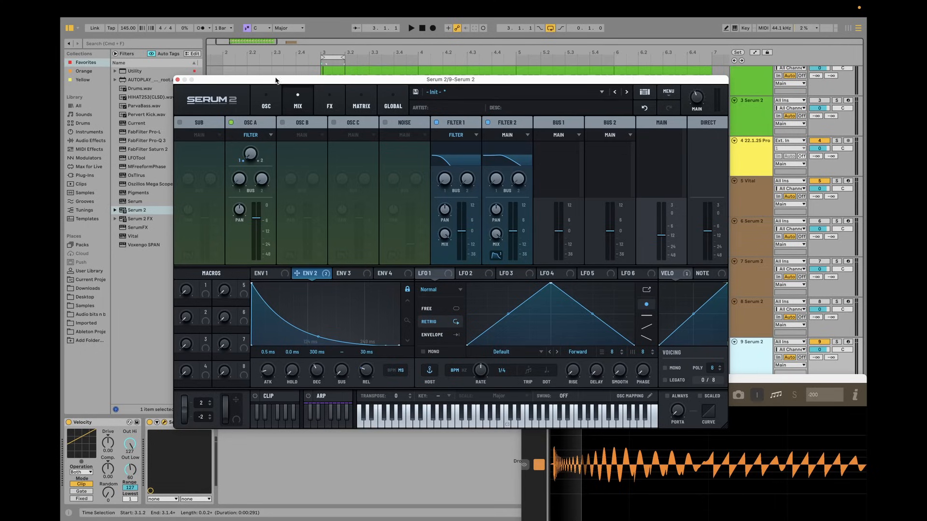
click(267, 104)
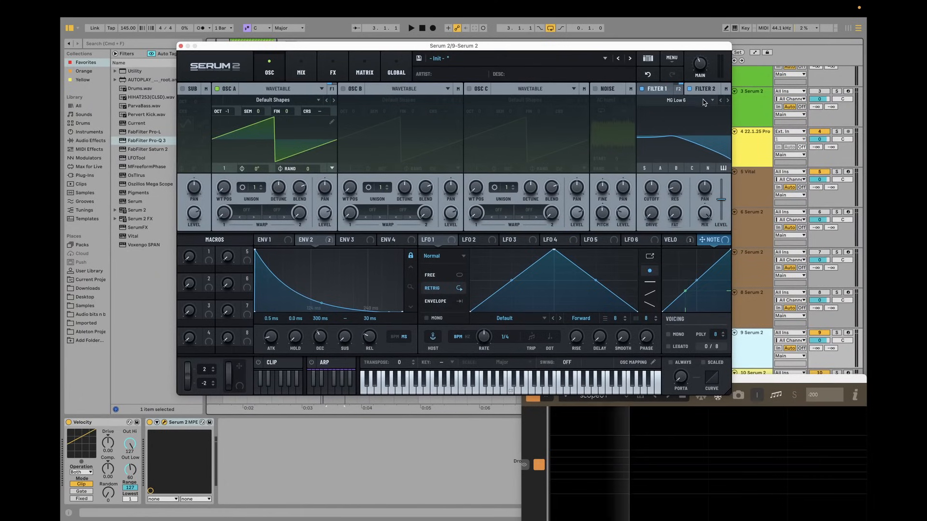
Step: Set Filter 2's type to Diffusor, lower its cutoff and raise its stages slightly
click(687, 101)
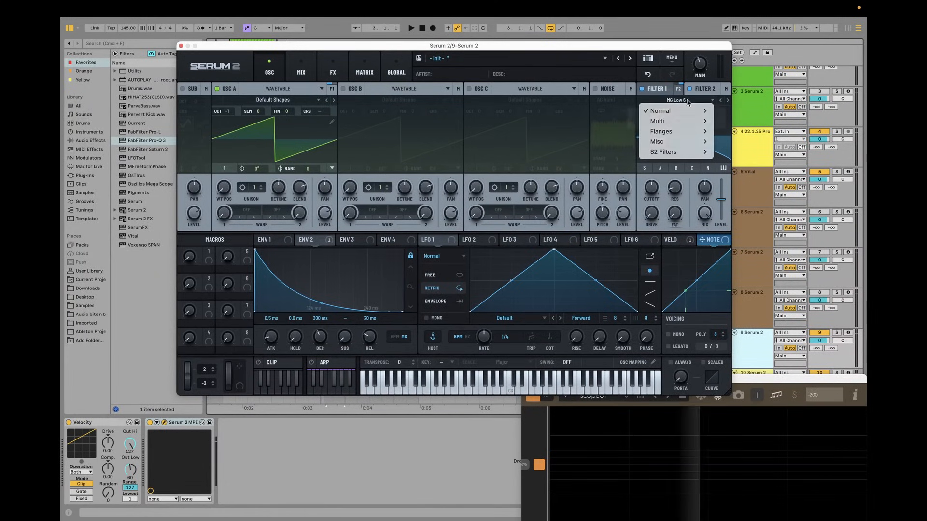
mouse_move(668, 158)
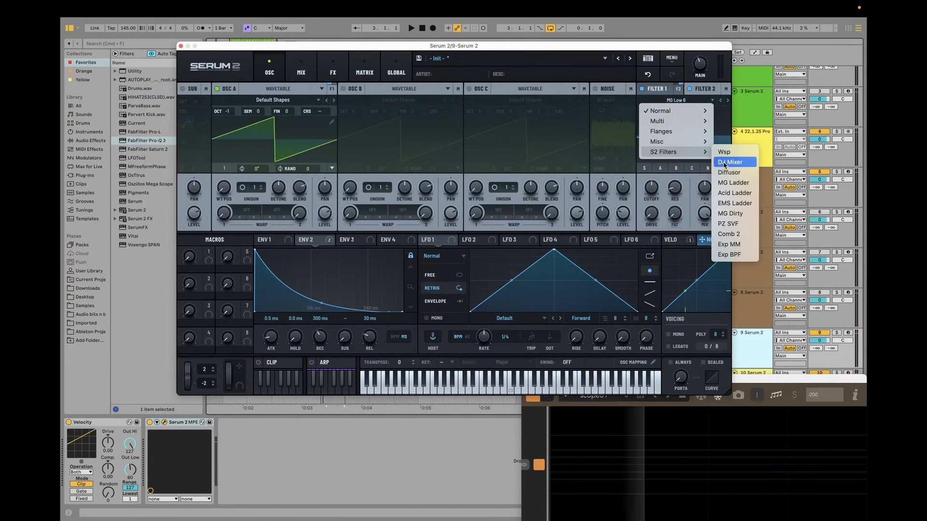
click(736, 172)
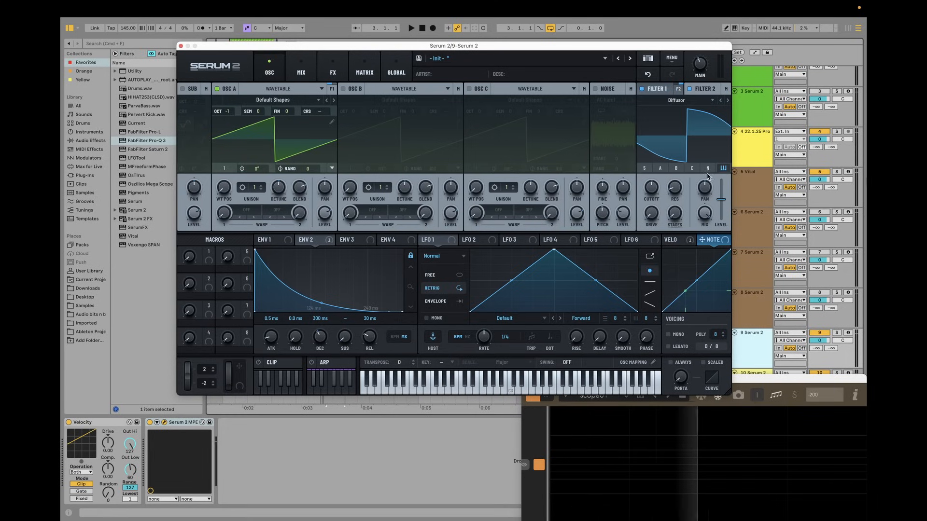
drag(651, 190, 644, 210)
mouse_move(678, 218)
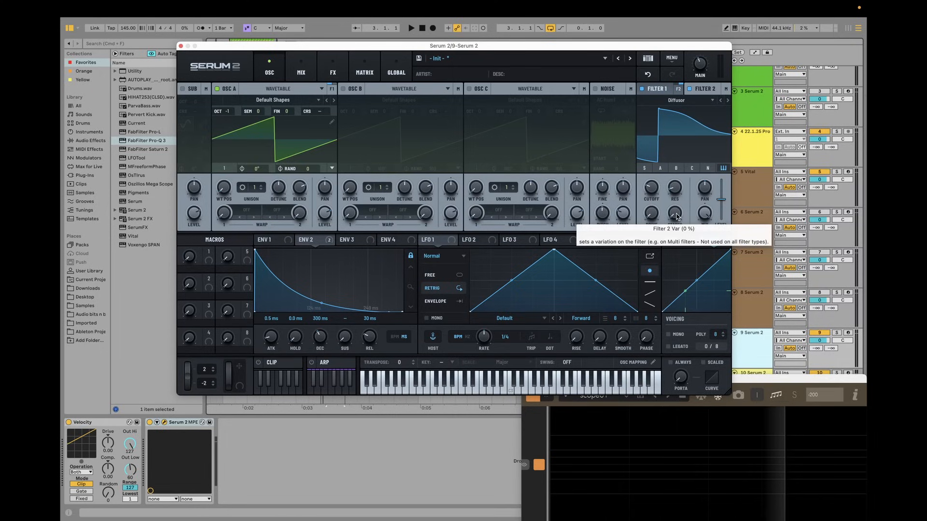
drag(677, 218, 675, 217)
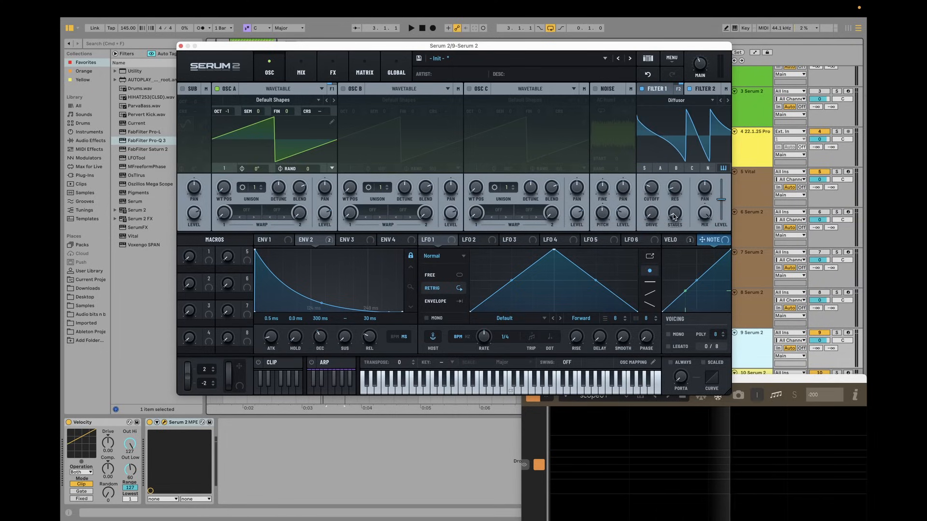
Step: Raise Filter 2's resonance and fine-tune its stages to 5% while checking the looped waveform in the oscilloscope
key(space)
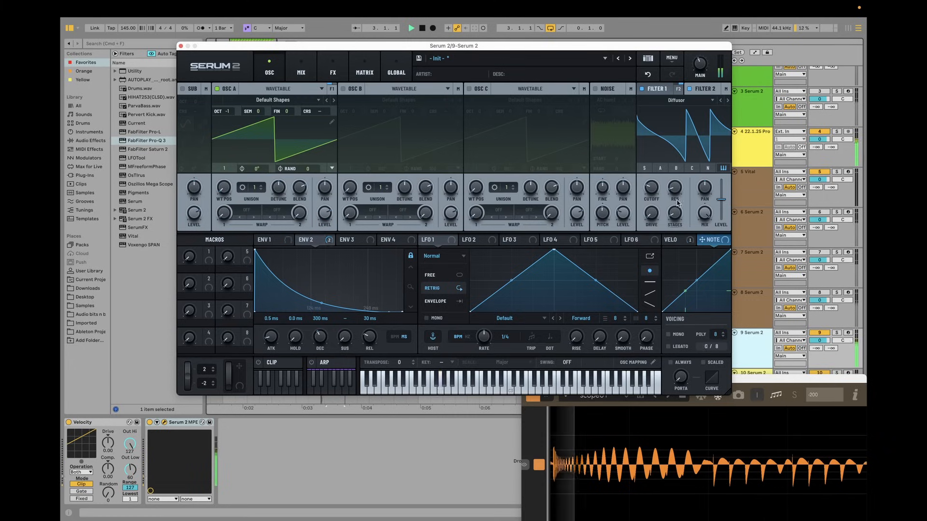
key(space)
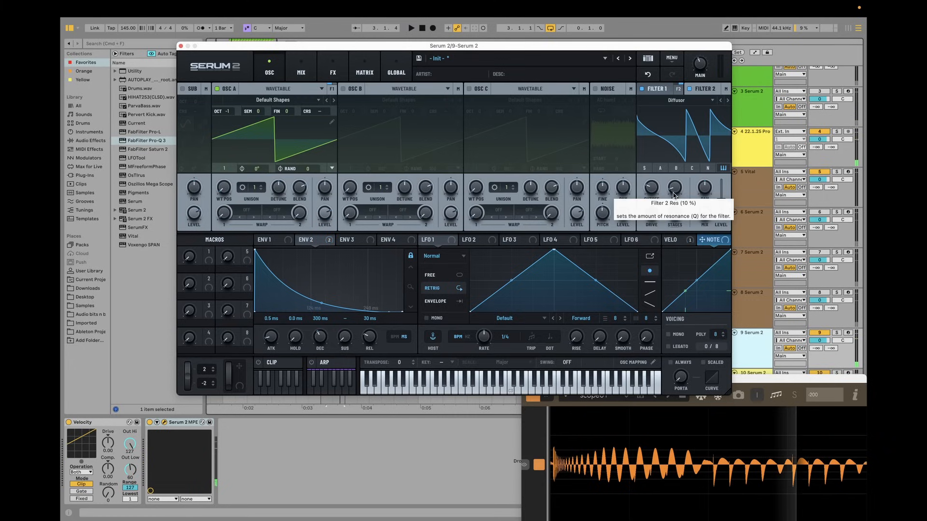
key(space)
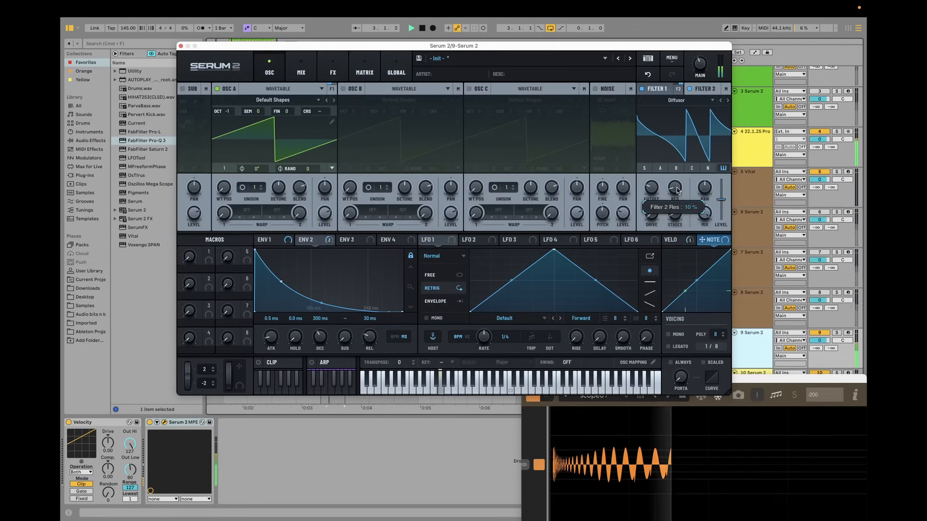
drag(677, 190, 681, 171)
key(space)
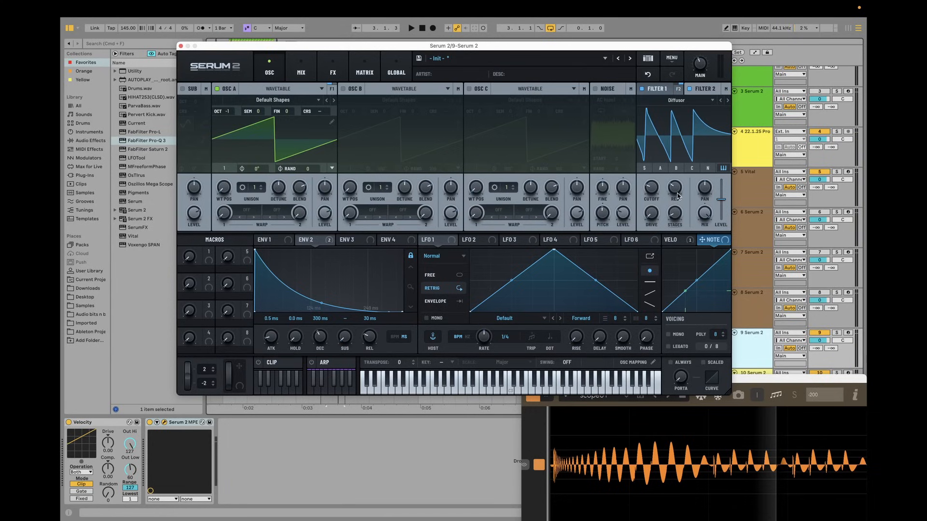
key(space)
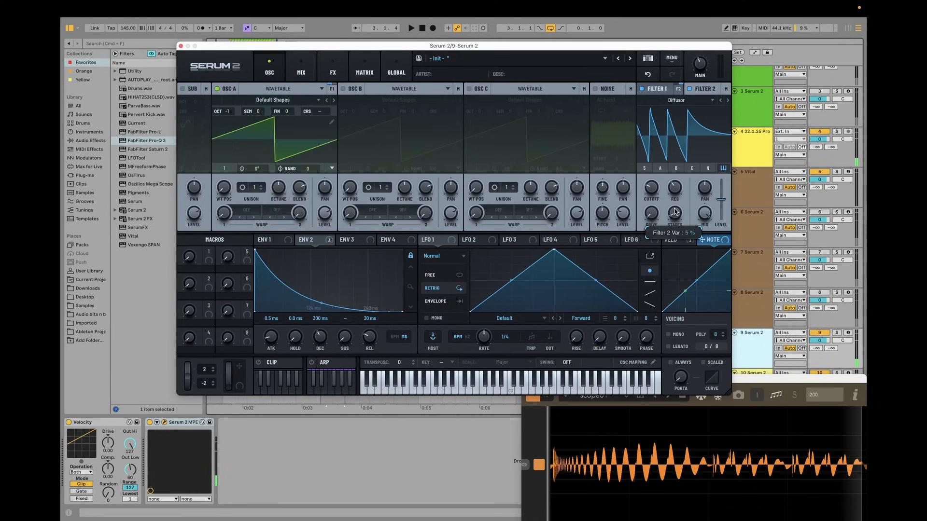
Step: Set Filter 2's resonance to 38% and raise its stages slightly while auditioning the loop
drag(680, 179, 680, 180)
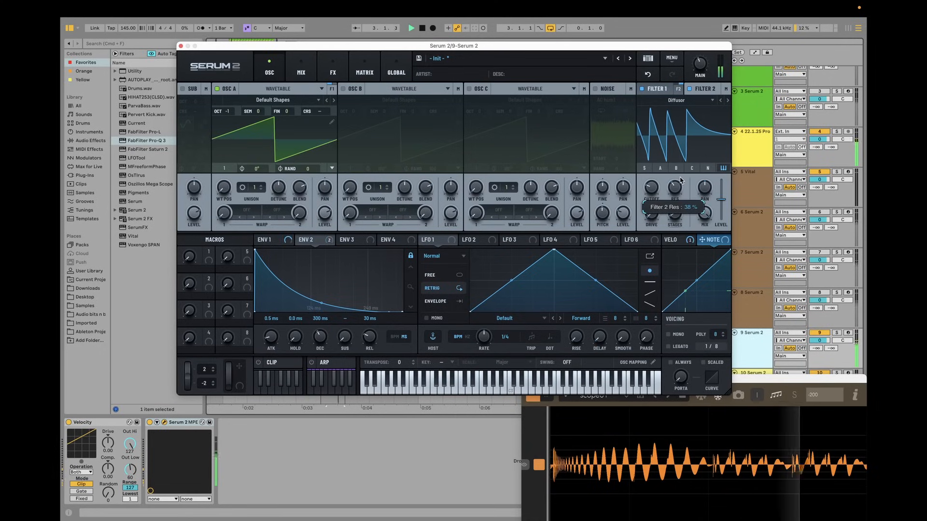
drag(676, 217, 676, 213)
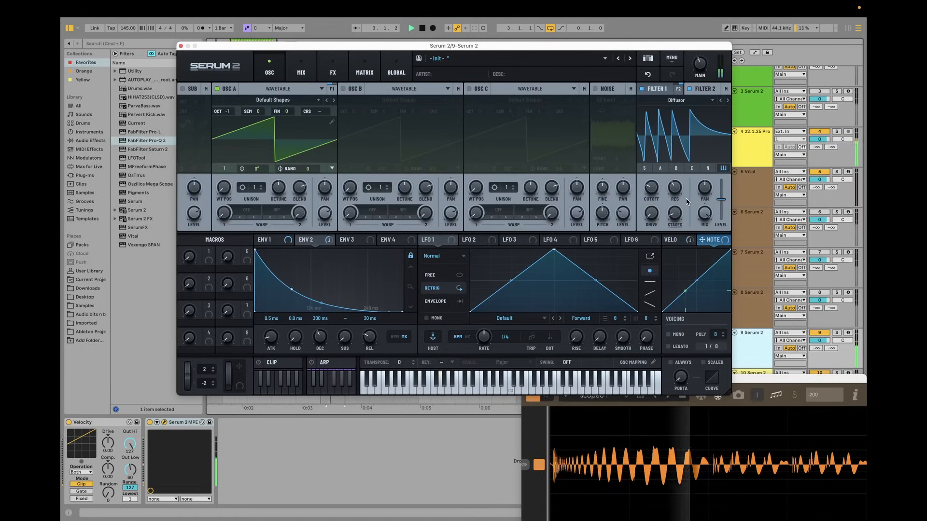
key(space)
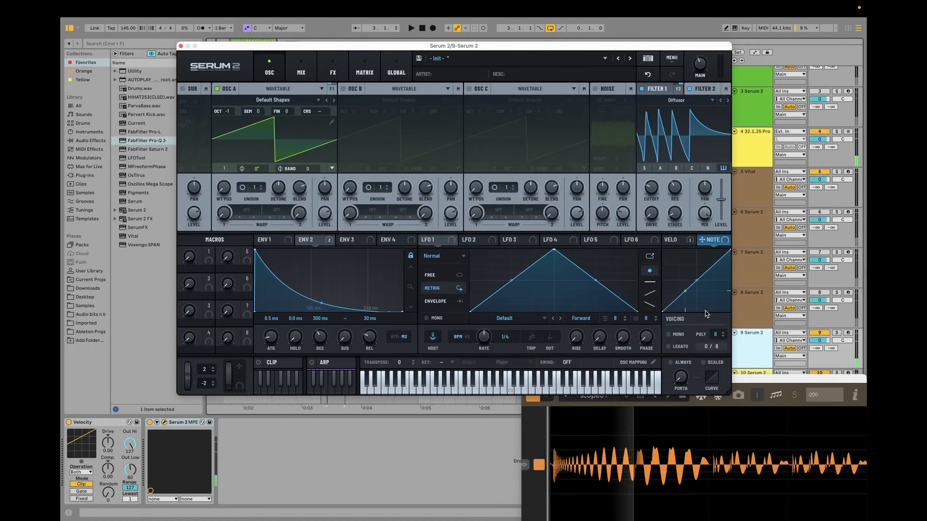
key(space)
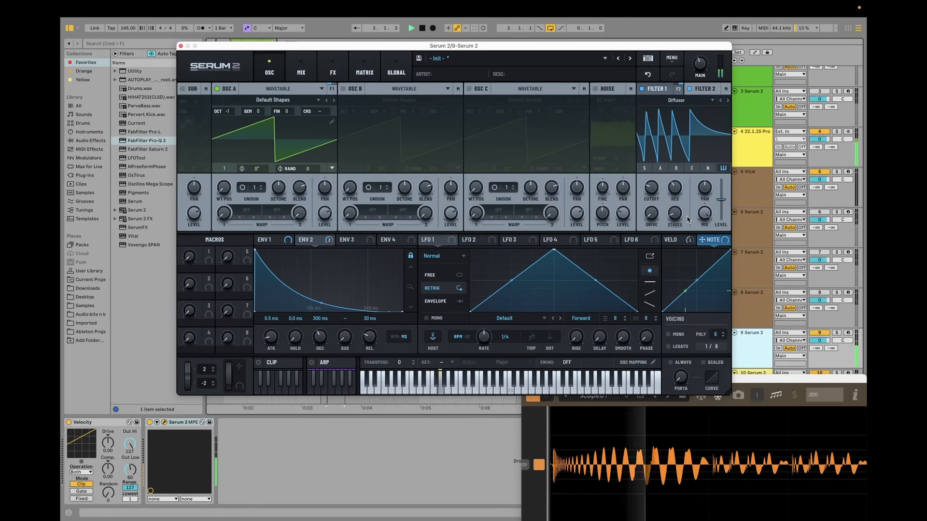
key(space)
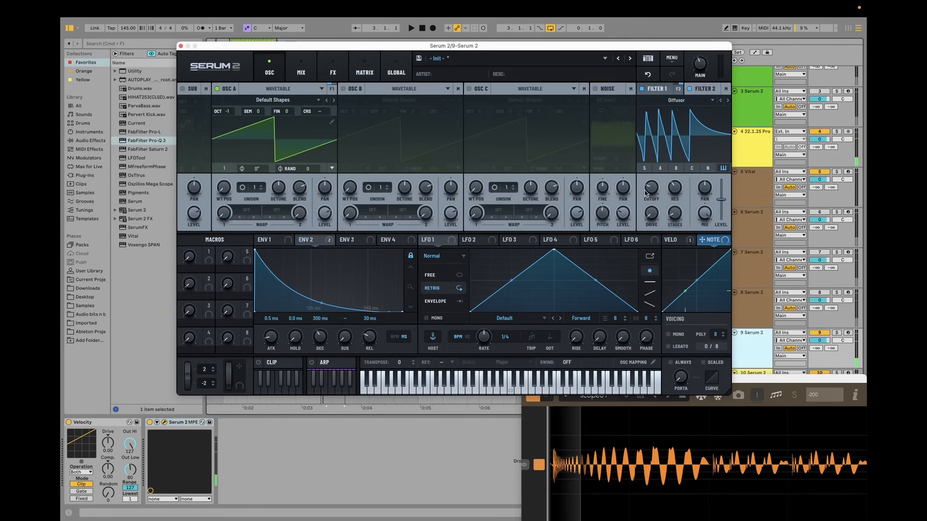
Step: Undo the last Filter 2 stages change and audition the loop again
click(648, 76)
key(space)
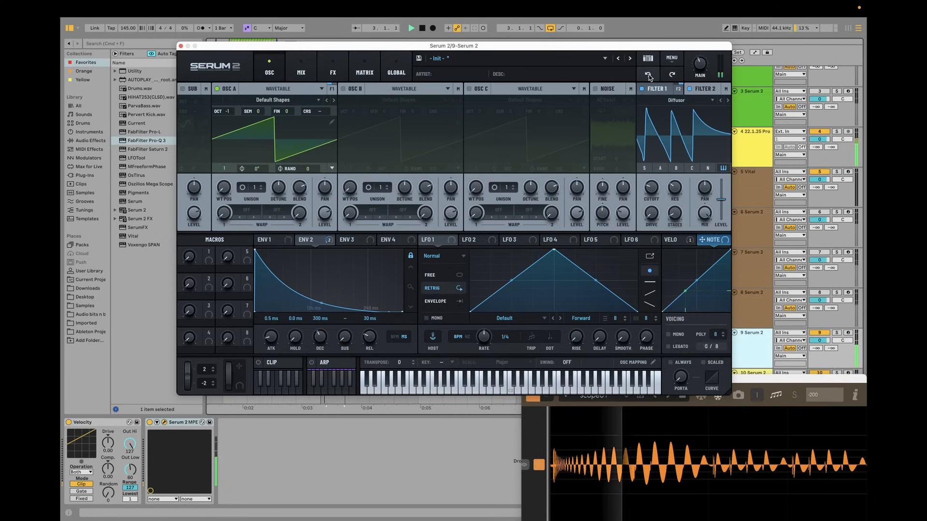
key(space)
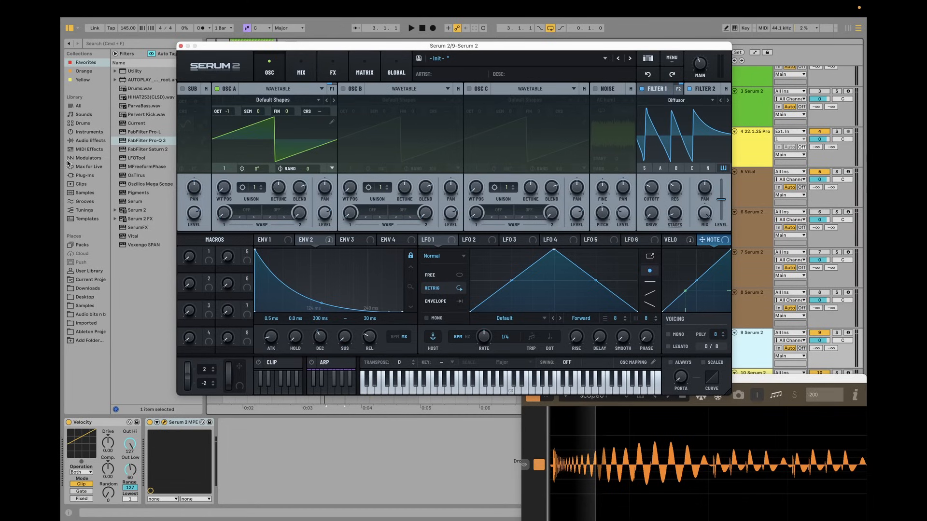
Step: Add a Tuner audio effect after Serum 2, then show Filter 1 and play the loop
click(87, 142)
double_click(134, 374)
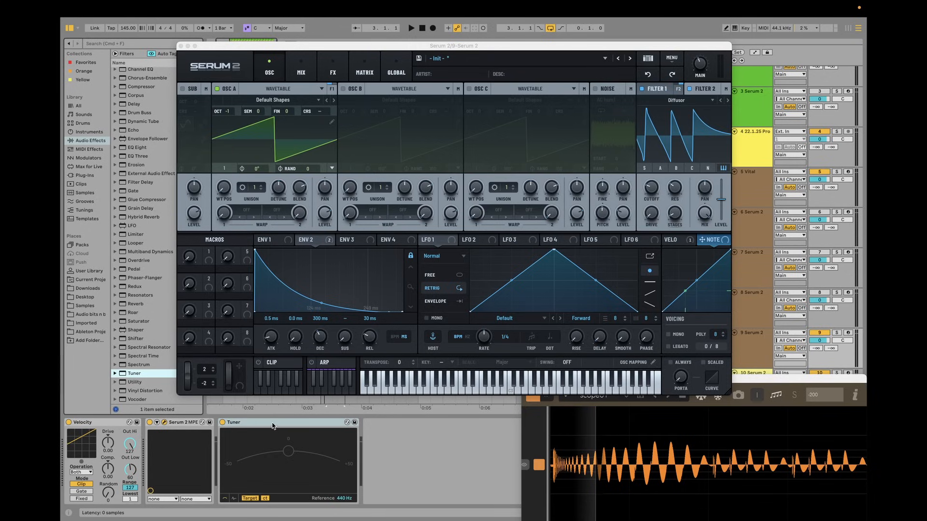
click(650, 89)
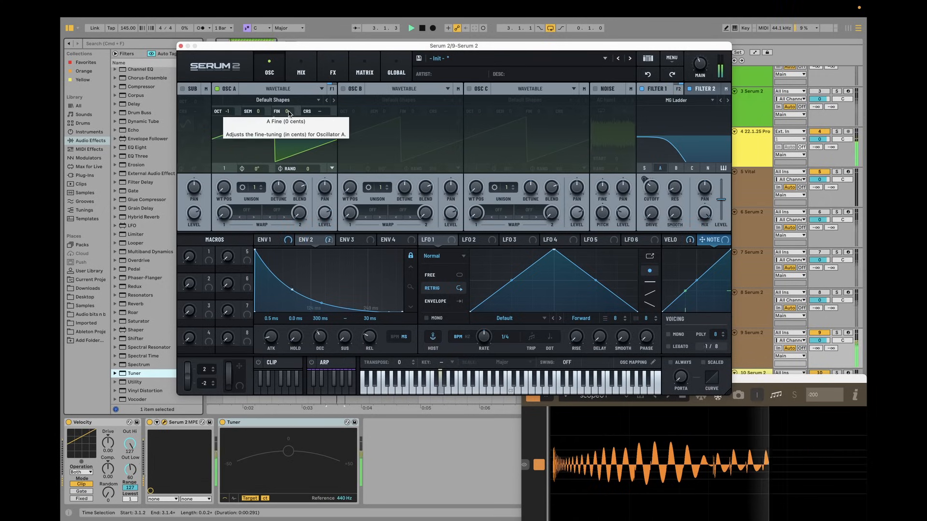
key(space)
key(space)
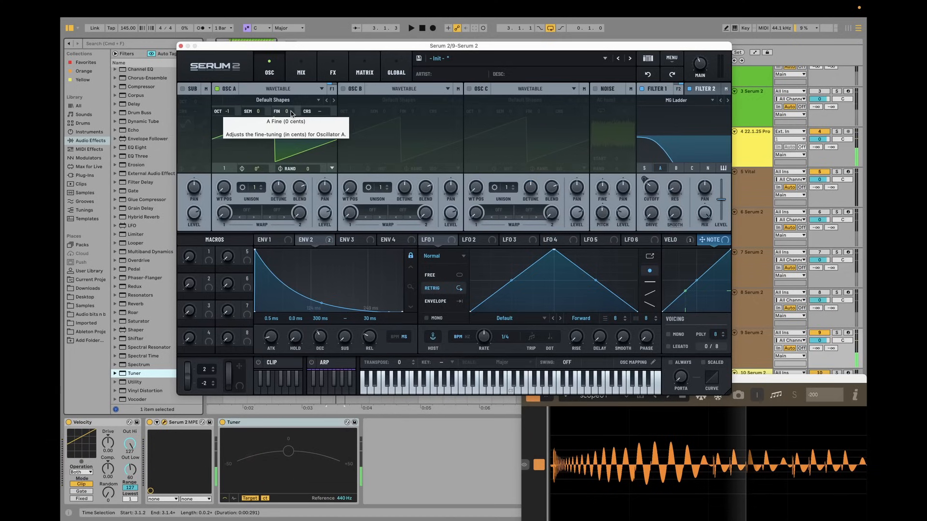
Step: Set oscillator A's fine tuning to 35 cents while checking the looped note's pitch in the Tuner
drag(291, 113, 293, 105)
key(space)
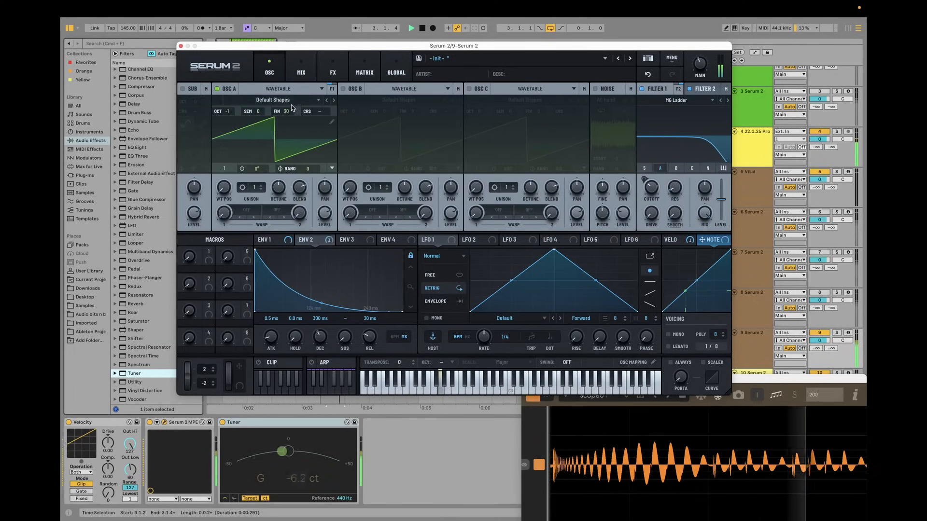
drag(293, 104, 294, 114)
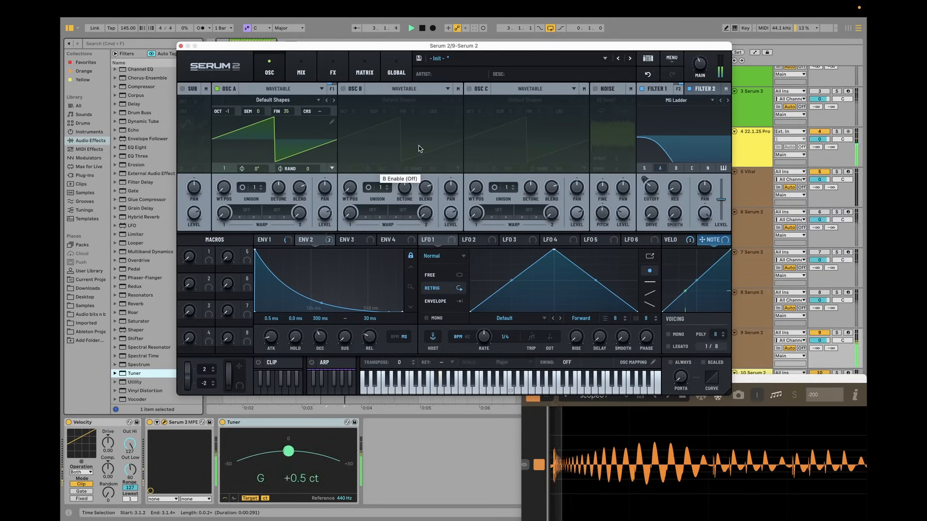
key(space)
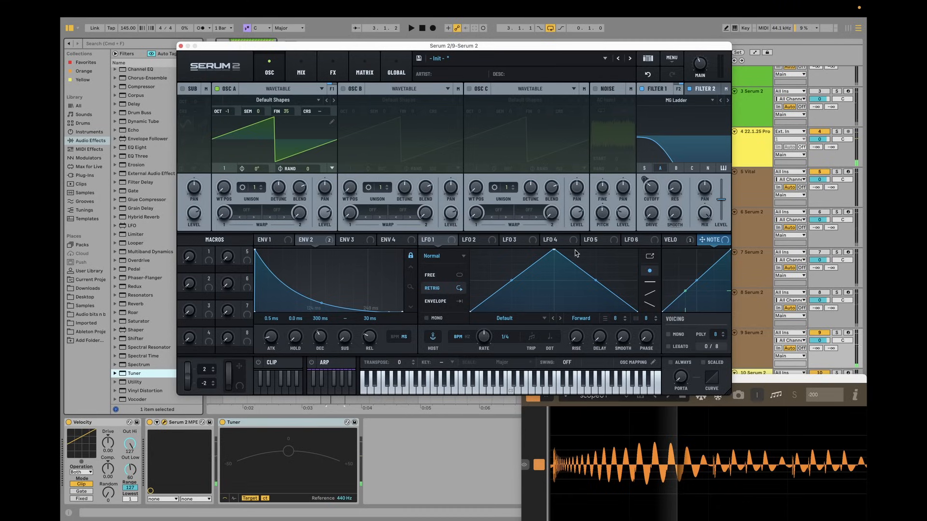
Step: Add a Splitter L/M/H effect to the main FX bus and lower both crossover frequencies to 22 Hz
click(333, 72)
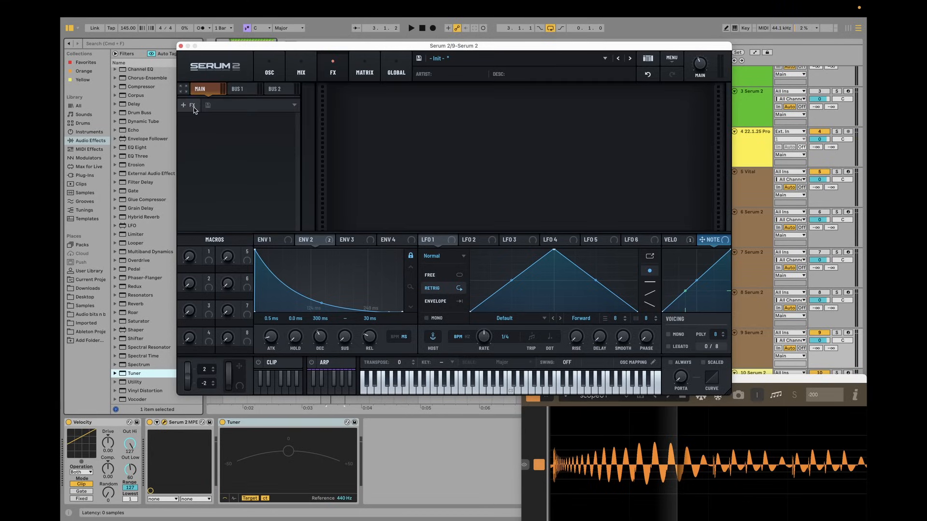
click(191, 105)
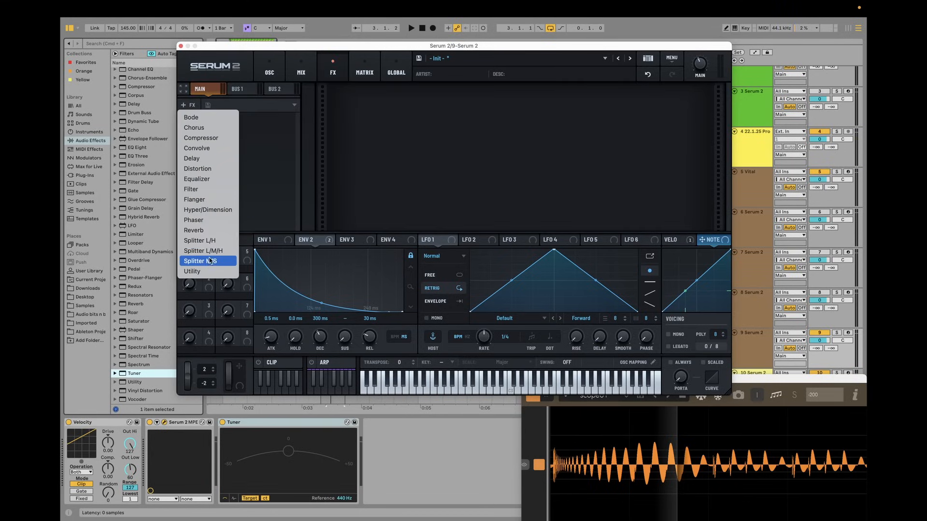
click(208, 251)
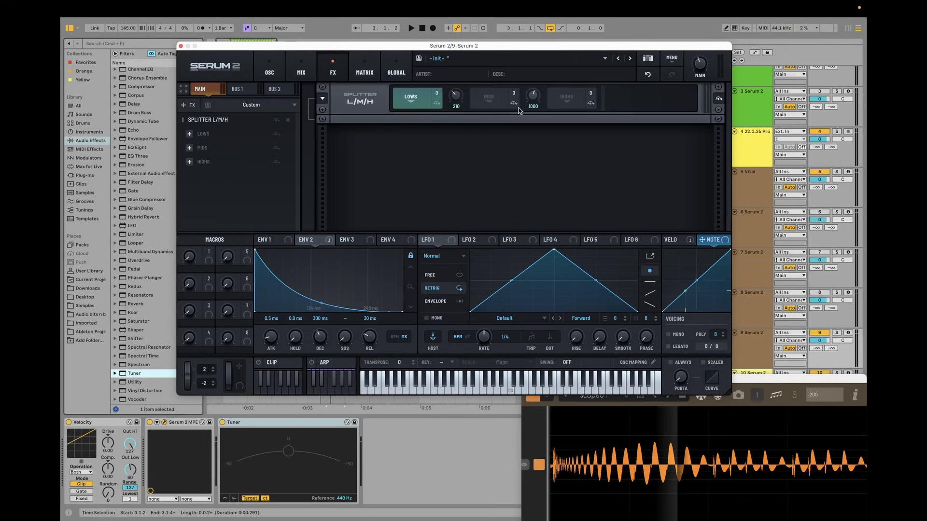
mouse_move(461, 98)
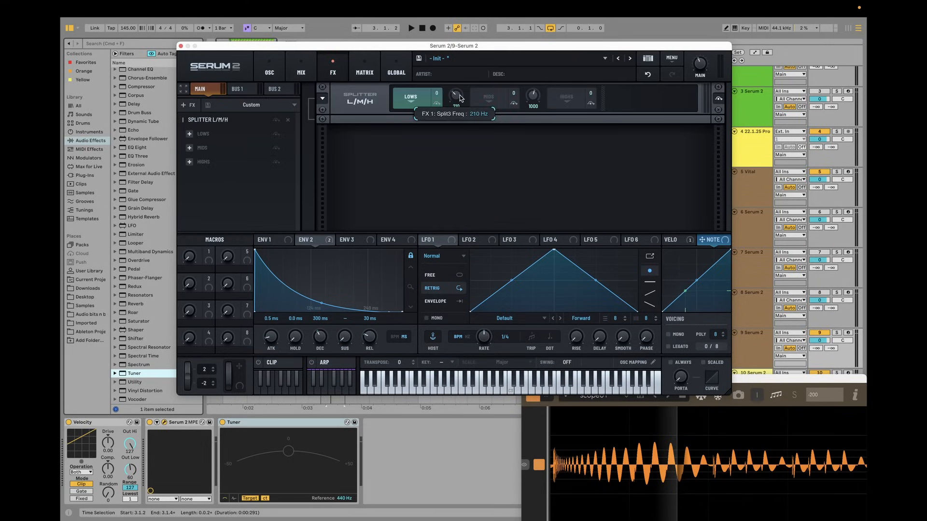
drag(460, 98, 459, 120)
drag(535, 96, 535, 121)
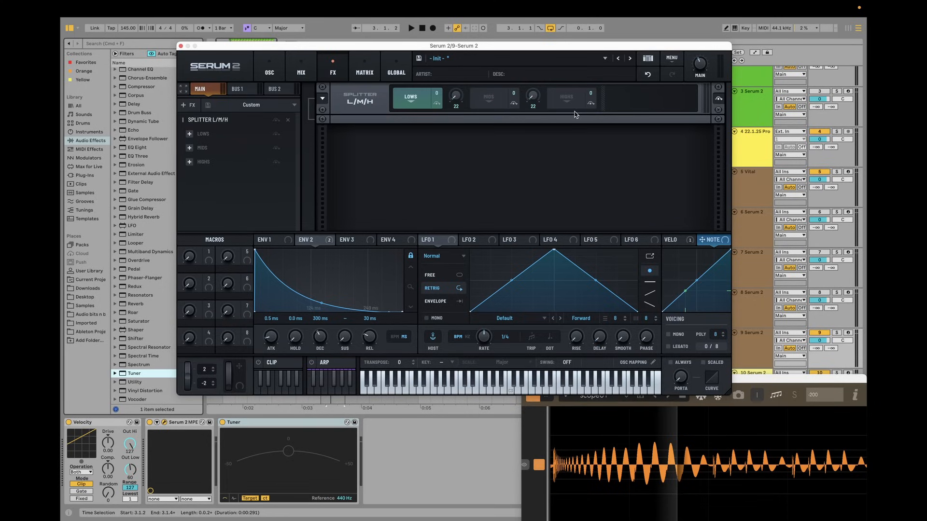
Step: Modulate both splitter crossover frequencies with Note# and raise the second crossover to 20000 Hz
drag(708, 243, 456, 96)
drag(712, 241, 533, 29)
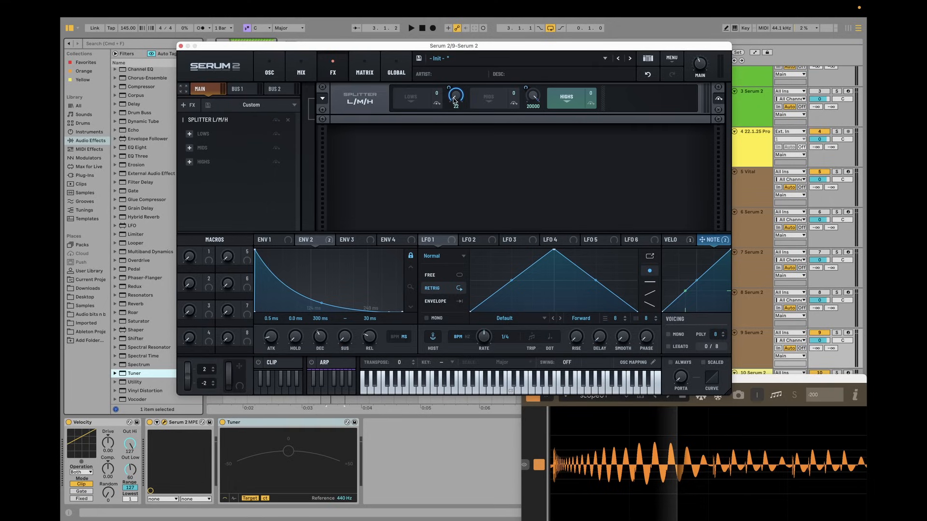
Step: Add another modulation to the splitter's first crossover frequency and change its source from Pitch Bend to Fixed in the matrix
mouse_move(459, 102)
right_click(457, 99)
mouse_move(485, 119)
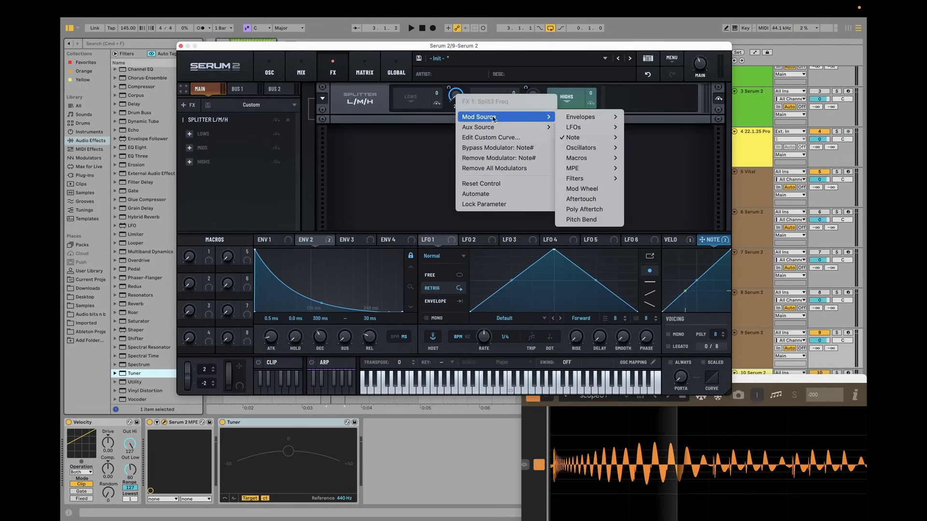
click(582, 221)
click(364, 71)
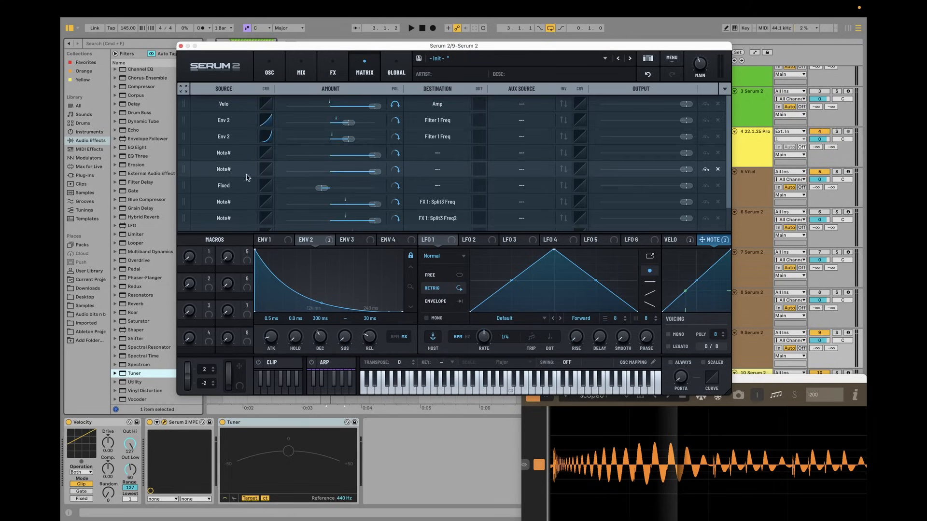
scroll(228, 188, down, 2)
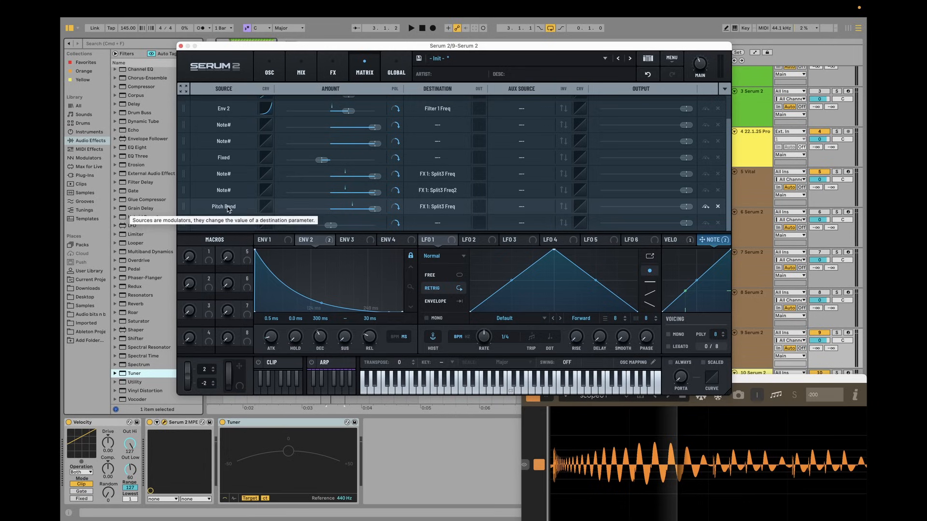
click(227, 208)
click(209, 343)
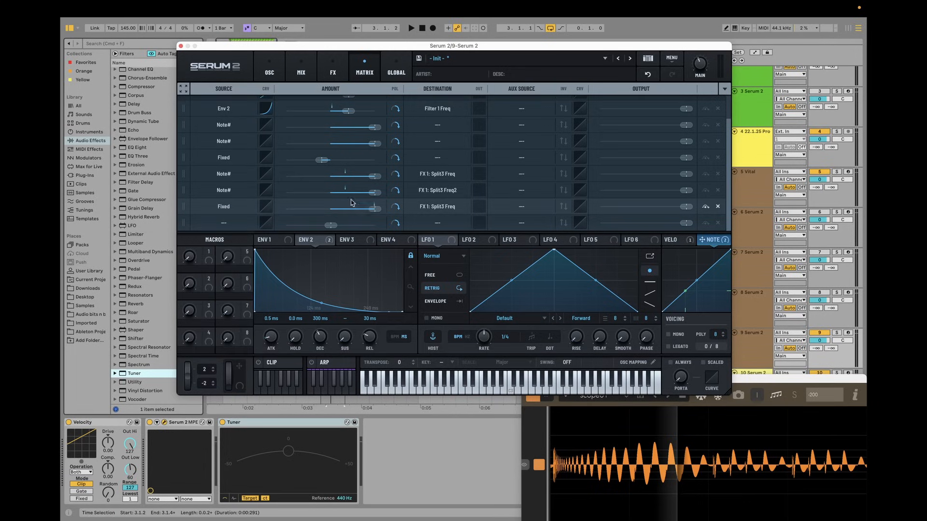
Step: Lower the Fixed modulation amount on the splitter's first crossover to slightly below zero and audition the loop
drag(374, 210, 337, 209)
mouse_move(341, 213)
mouse_down()
mouse_move(318, 211)
mouse_move(353, 213)
mouse_move(327, 210)
mouse_up()
key(space)
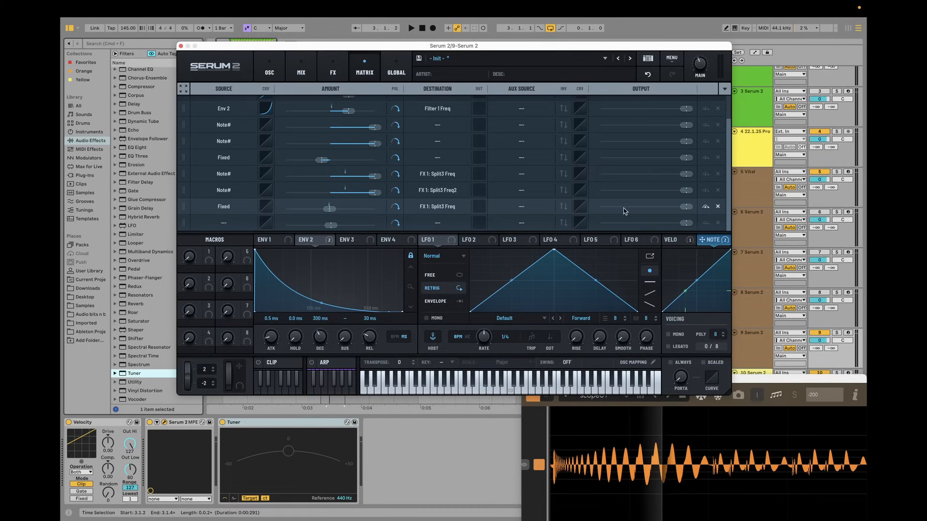
Step: Compare the loop with the Fixed crossover modulation bypassed, then remove that modulation row
key(space)
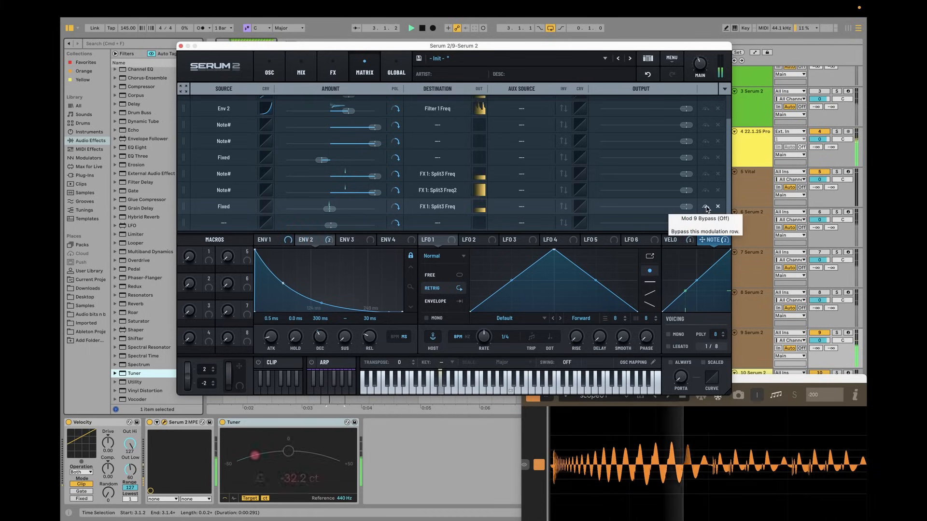
click(705, 207)
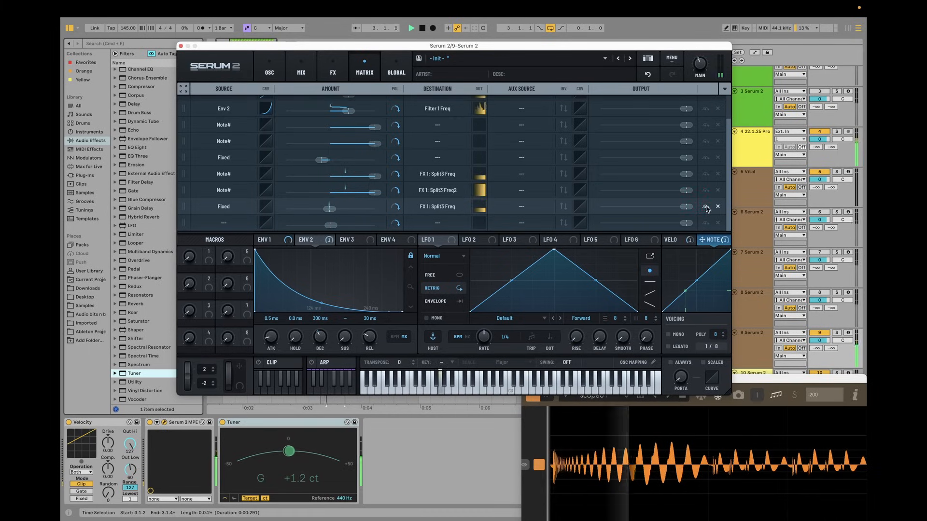
key(space)
click(718, 207)
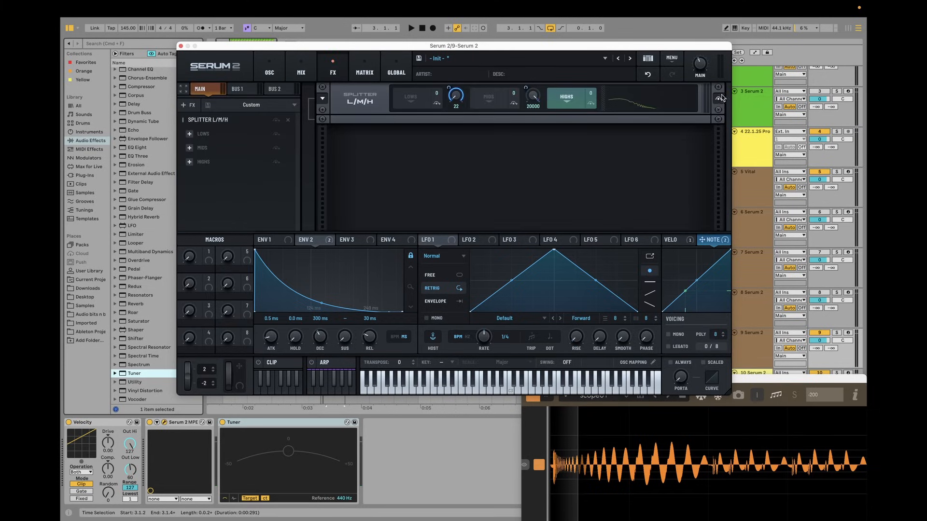
Step: Set the splitter's second crossover frequency to 227 Hz, auditioning the loop before and after the change
key(space)
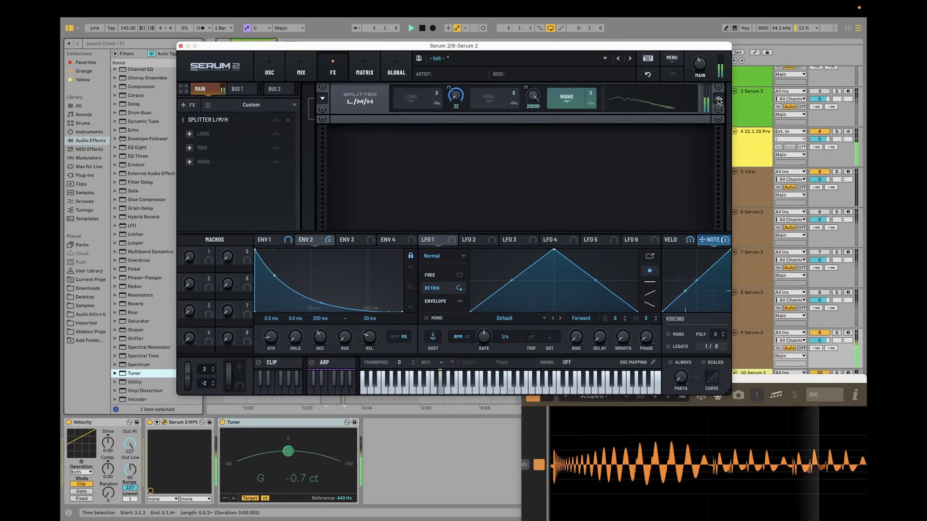
key(space)
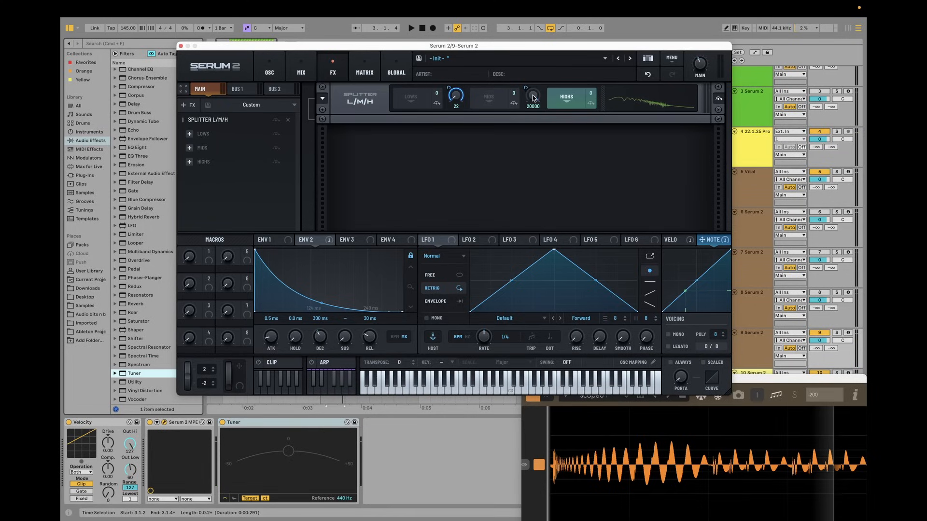
drag(532, 95, 514, 140)
key(space)
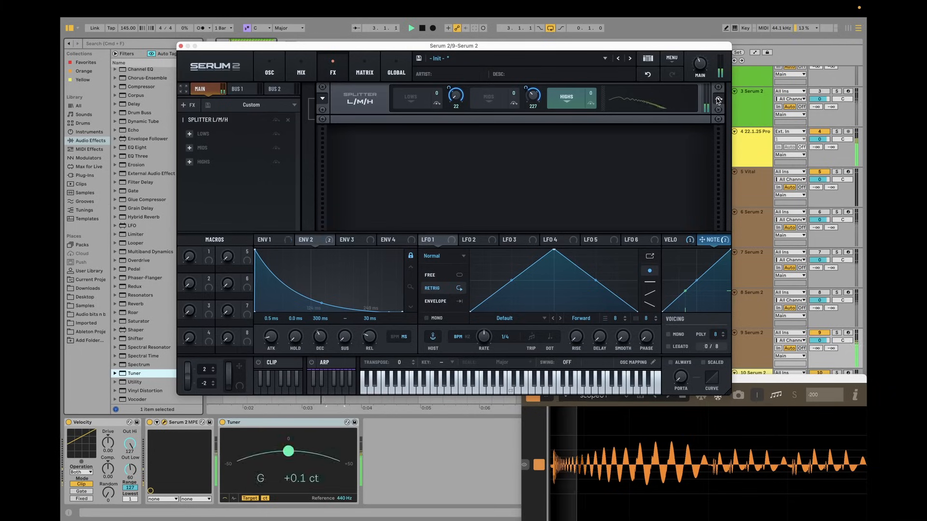
key(space)
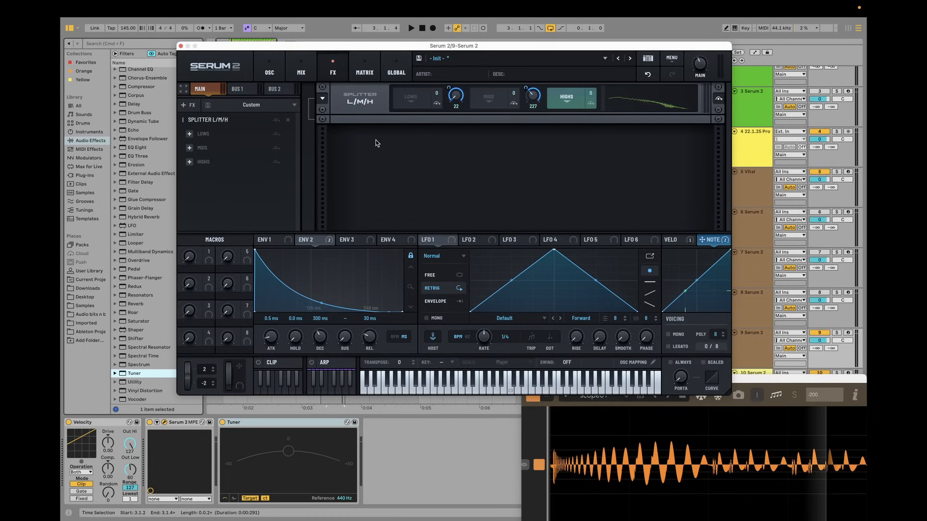
Step: Add an Equalizer after the splitter and set its low band's gain to -5.0 and Q to 55
right_click(215, 195)
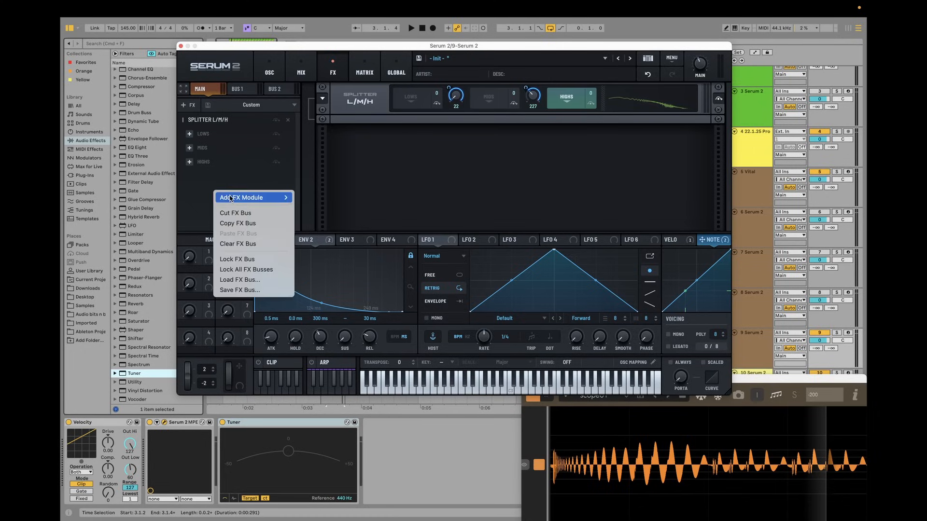
mouse_move(233, 199)
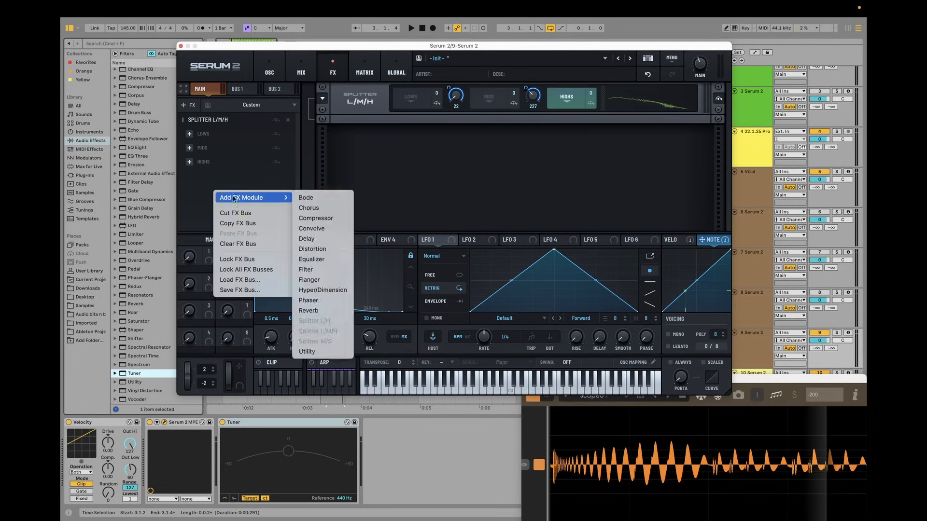
click(330, 261)
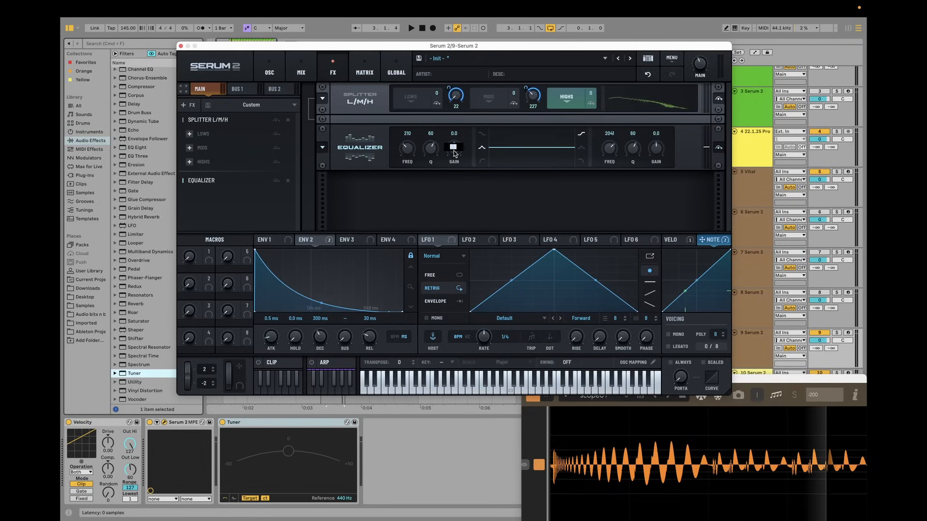
drag(453, 153, 432, 153)
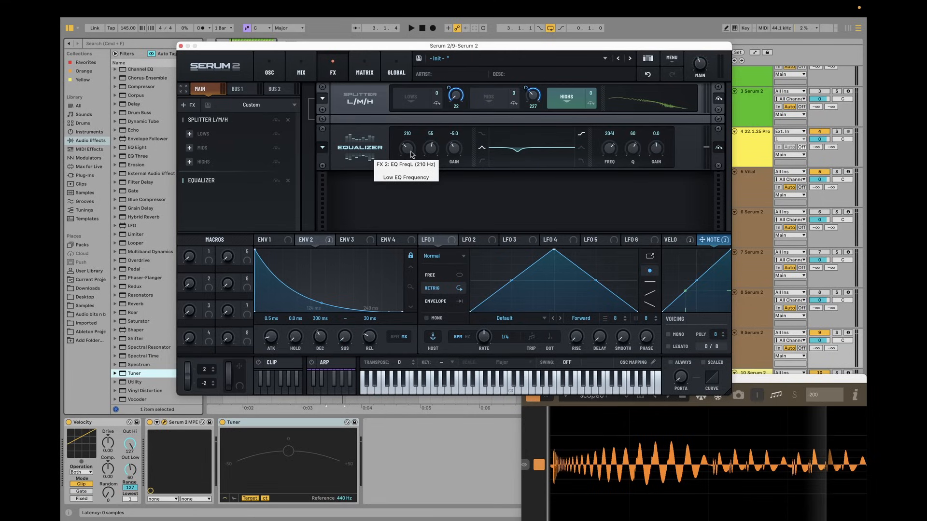
Step: Set the equalizer's low band frequency to 22 Hz and assign the Note modulation source to it
click(408, 149)
drag(408, 148, 439, 247)
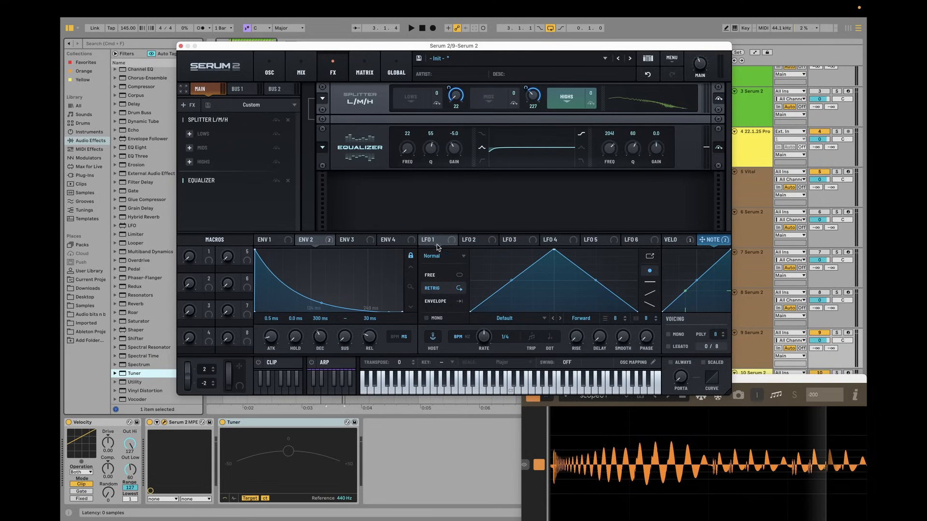
drag(722, 243, 408, 151)
Step: Try adding a second modulation to the equalizer's low frequency, using Pitch Bend and switching the source to Fixed
right_click(408, 152)
mouse_move(431, 172)
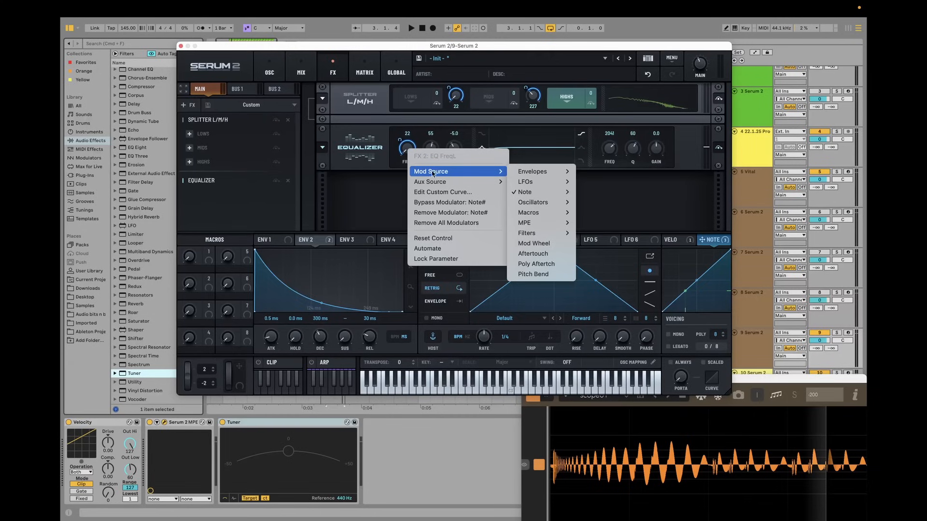
click(541, 274)
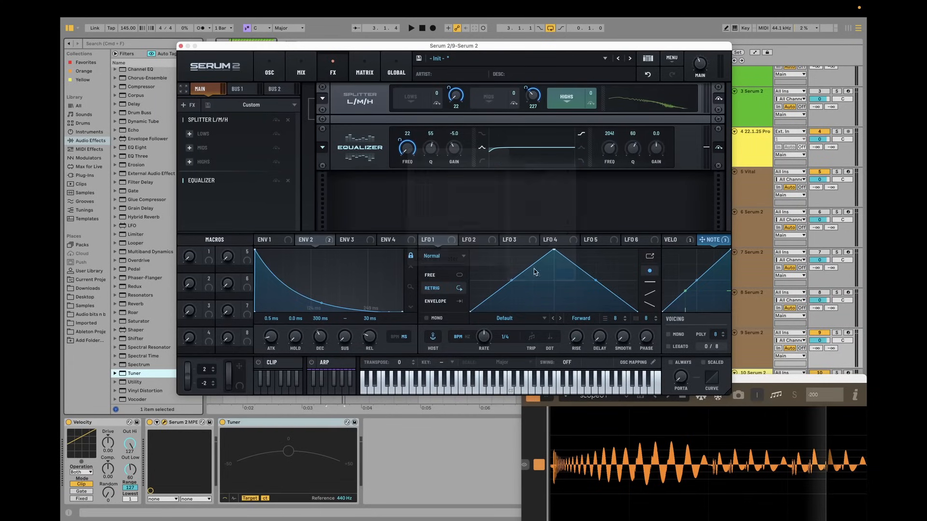
click(365, 70)
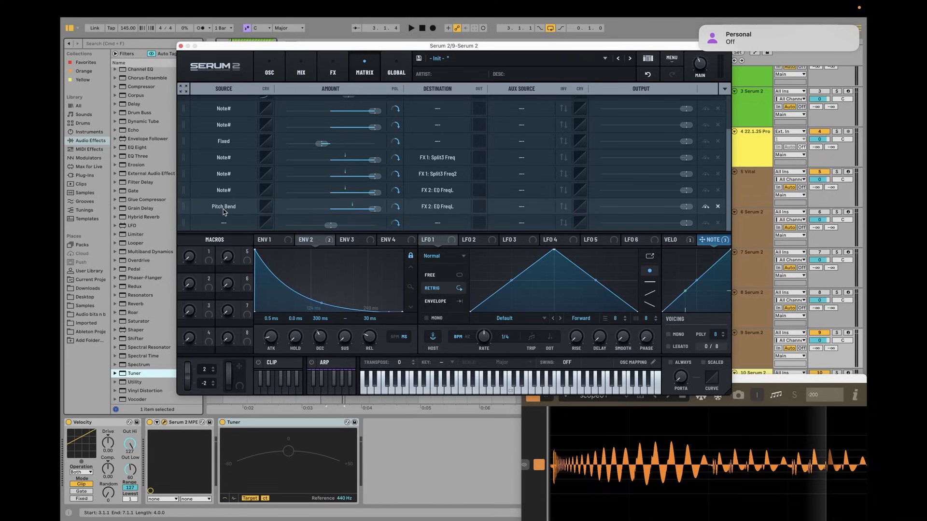
click(225, 208)
click(216, 345)
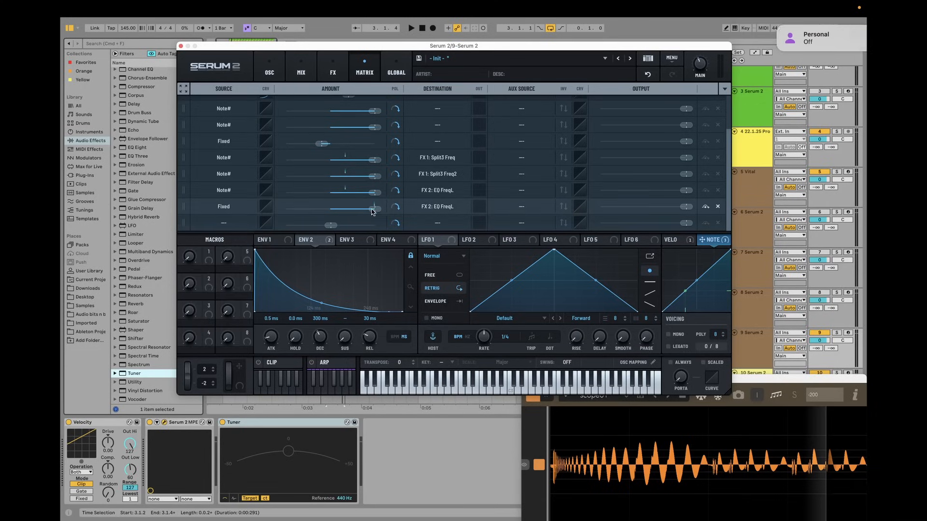
Step: Reduce the Fixed modulation amount on the equalizer's low frequency to near zero, audition the loop, and remove that modulation row
drag(374, 208, 330, 211)
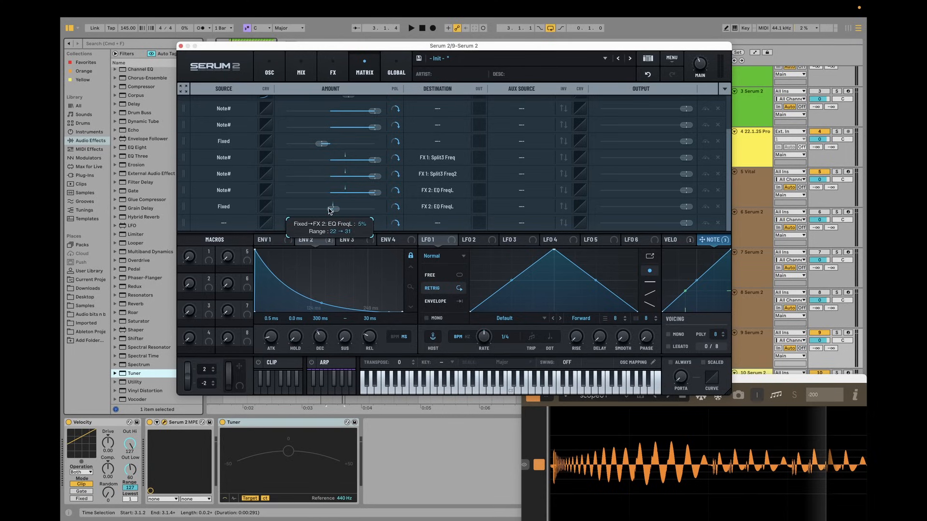
mouse_move(330, 211)
mouse_down()
mouse_move(311, 210)
mouse_move(347, 210)
mouse_move(330, 210)
mouse_up()
key(space)
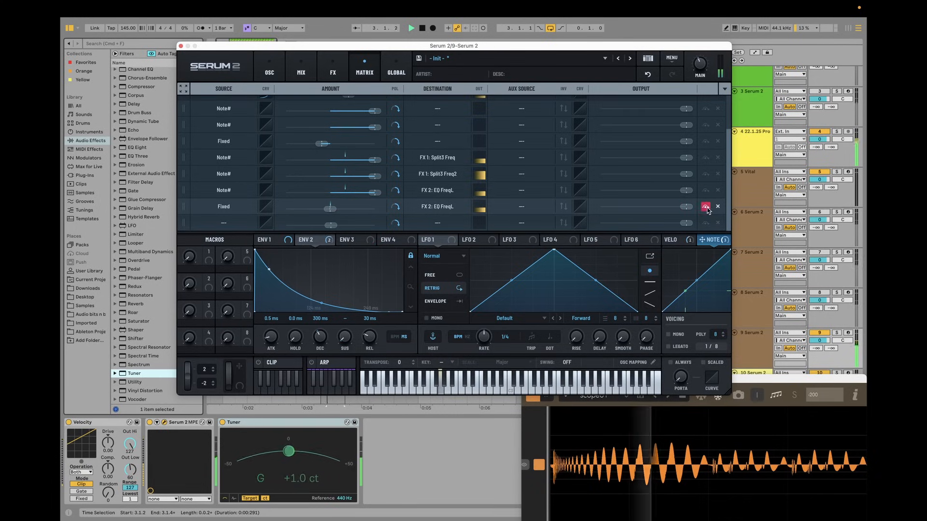
click(718, 206)
Step: Audition the loop with only the Note modulation on the equalizer's low frequency
click(332, 70)
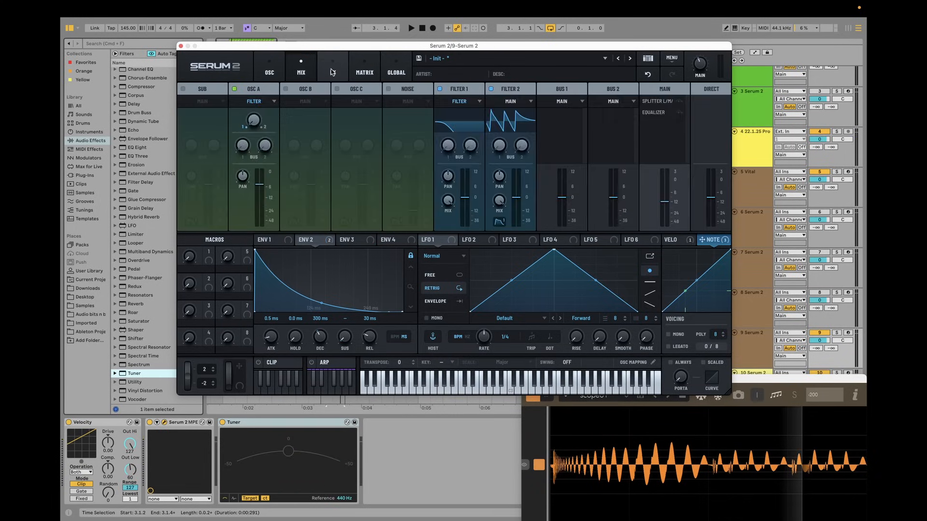
mouse_move(406, 151)
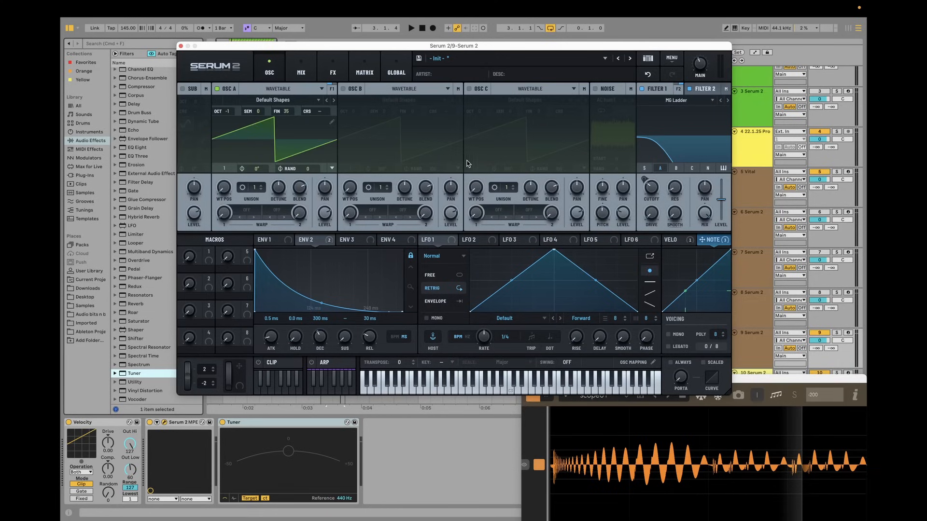
key(space)
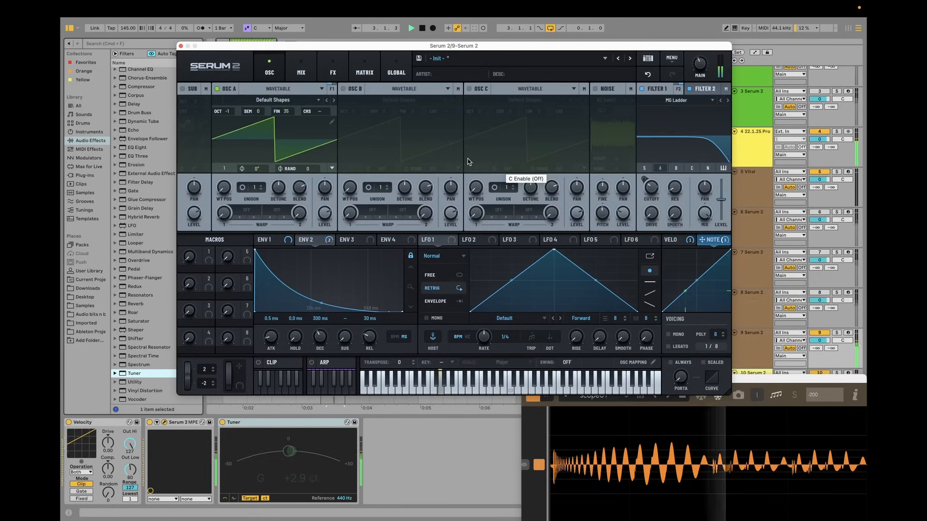
key(space)
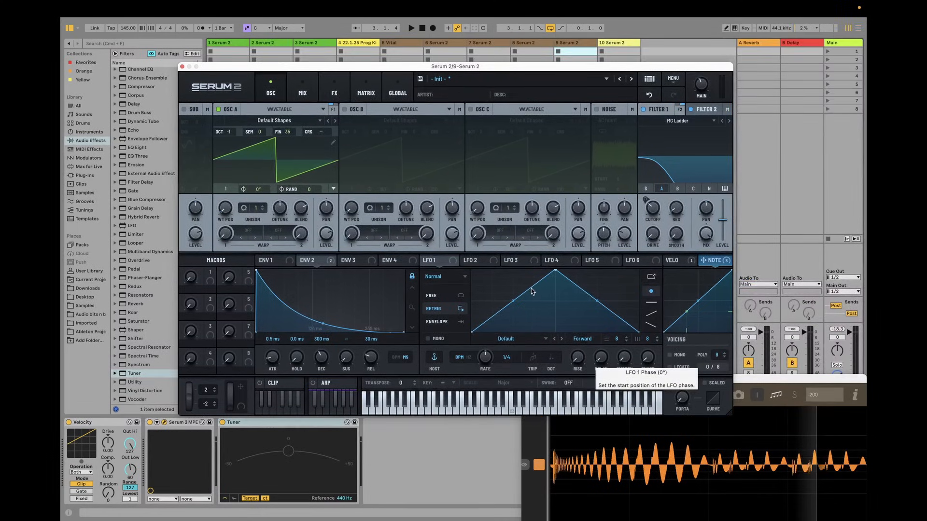
Step: Copy oscillator A with its modulations and paste it onto oscillators C and B
click(90, 65)
click(390, 234)
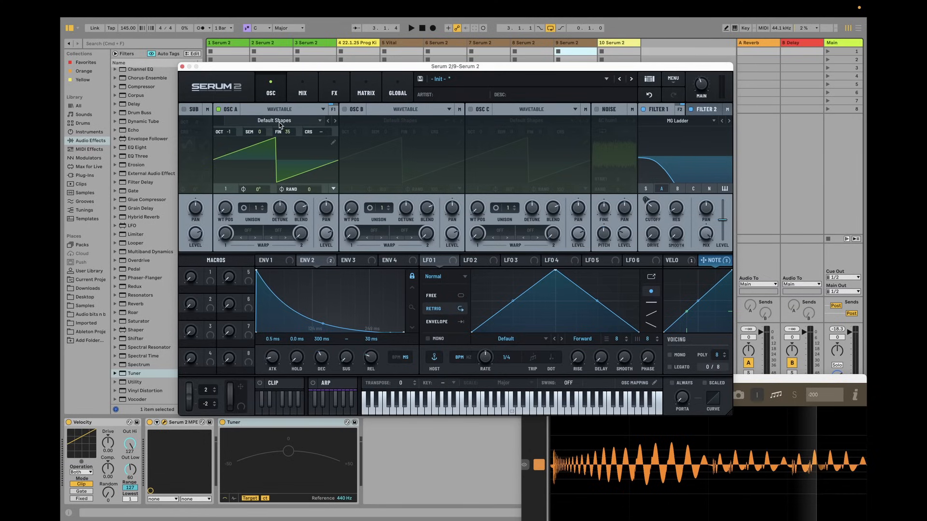
right_click(232, 113)
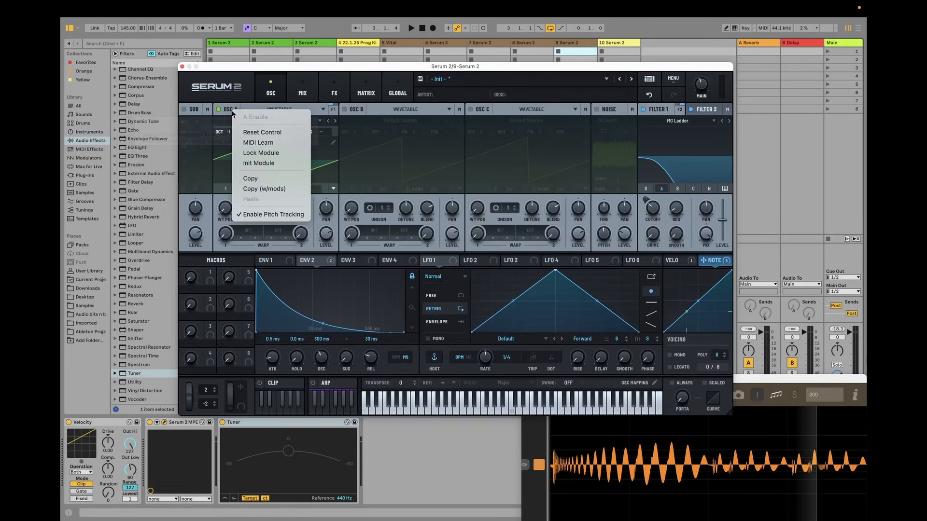
click(263, 189)
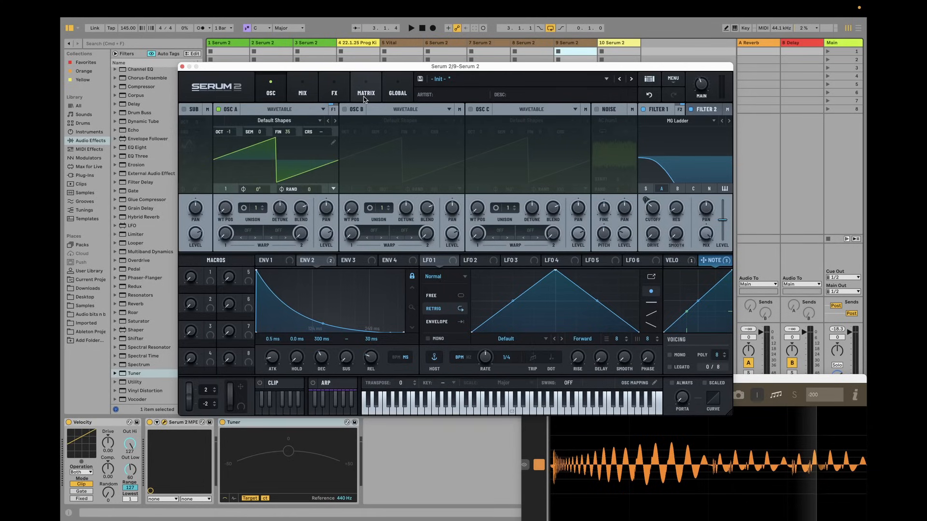
right_click(472, 110)
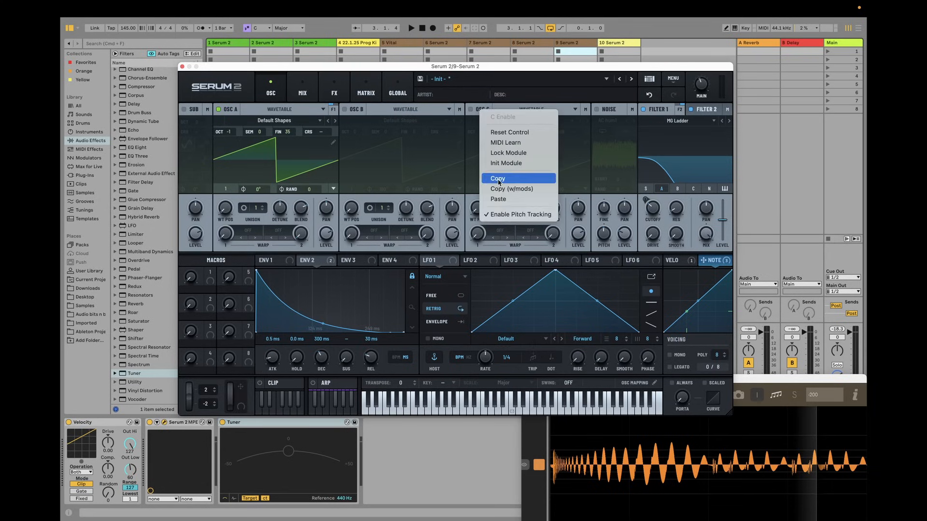
click(499, 200)
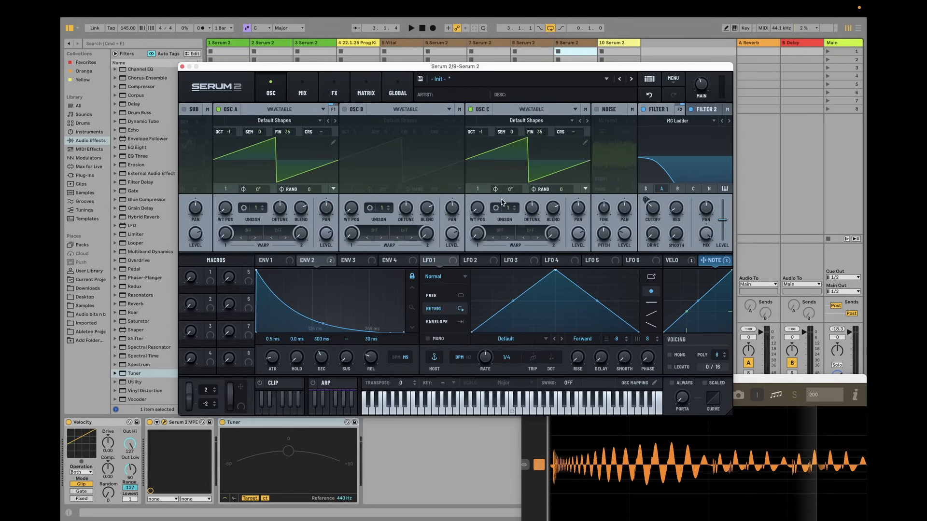
right_click(358, 113)
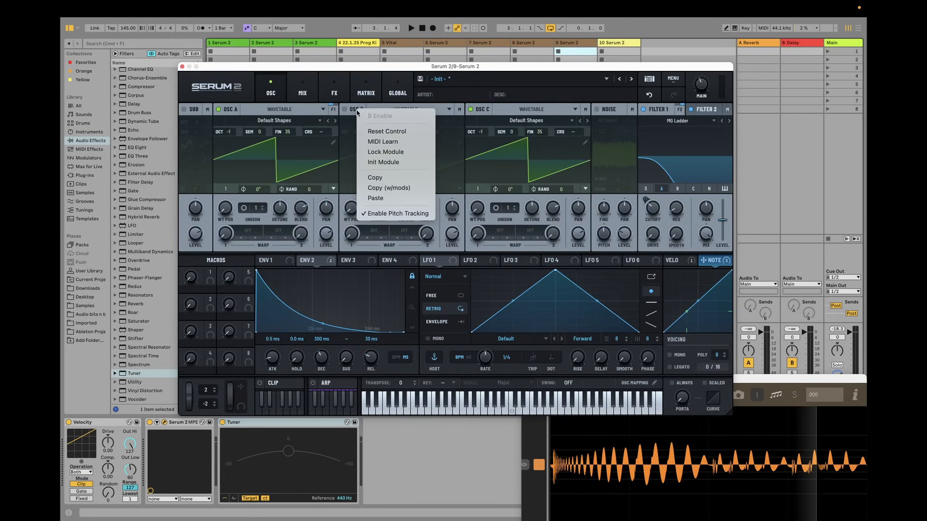
click(380, 197)
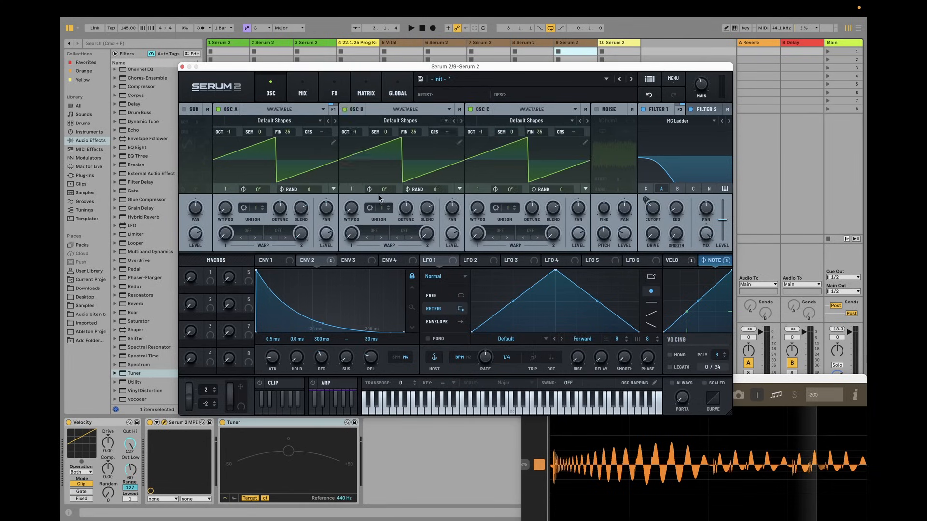
Step: Apply the Proc:Squarify formula to oscillator A's first wavetable frame and remove its fundamental, harmonic bin 1
click(333, 143)
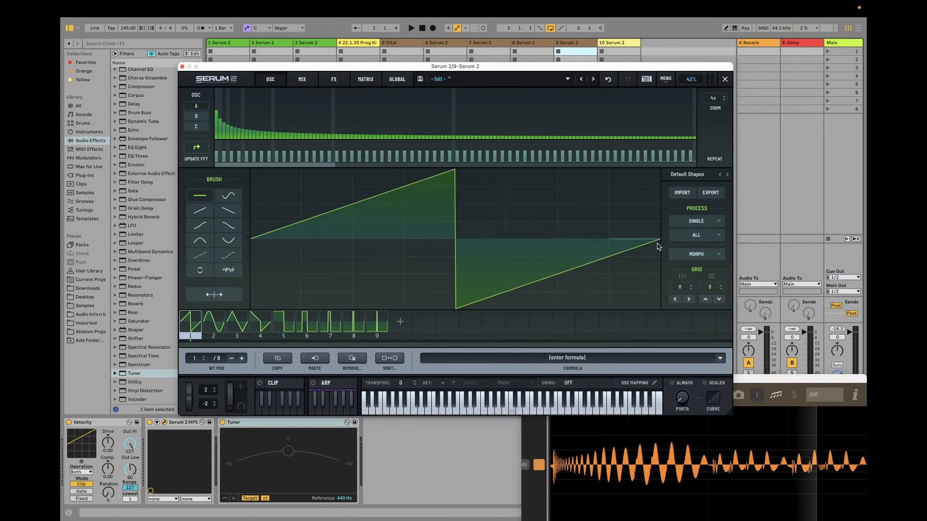
click(719, 358)
mouse_move(743, 369)
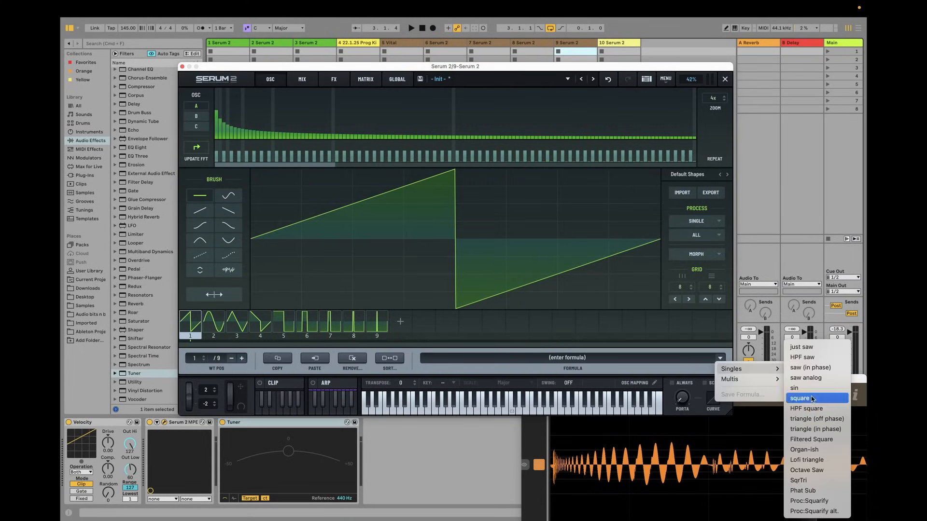
click(819, 501)
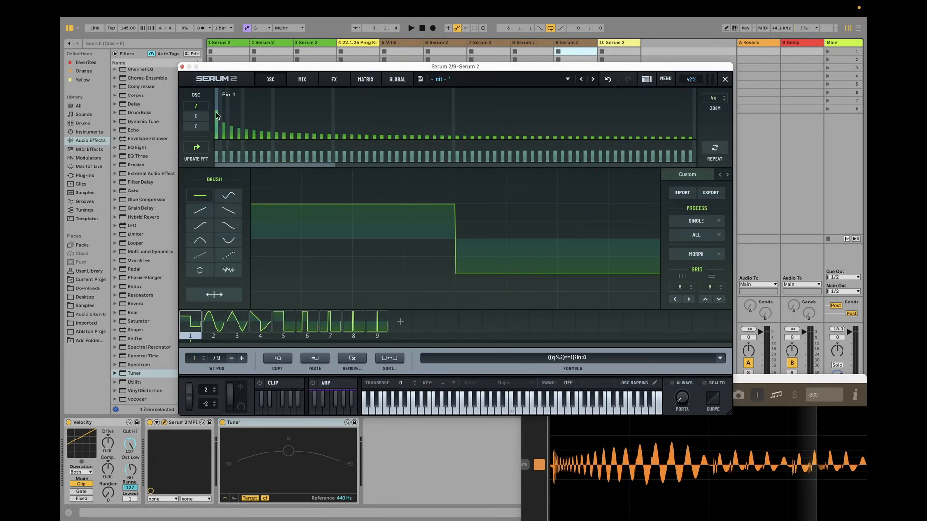
drag(216, 114, 216, 147)
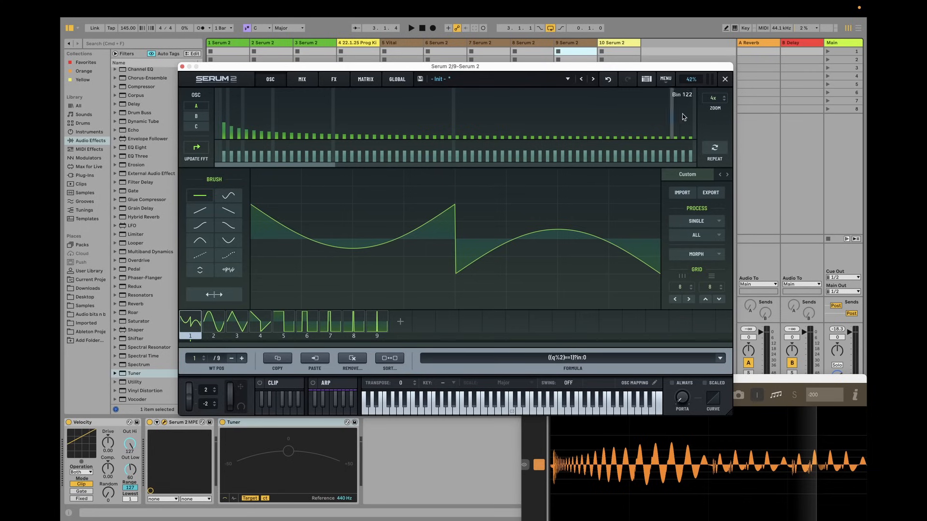
click(724, 80)
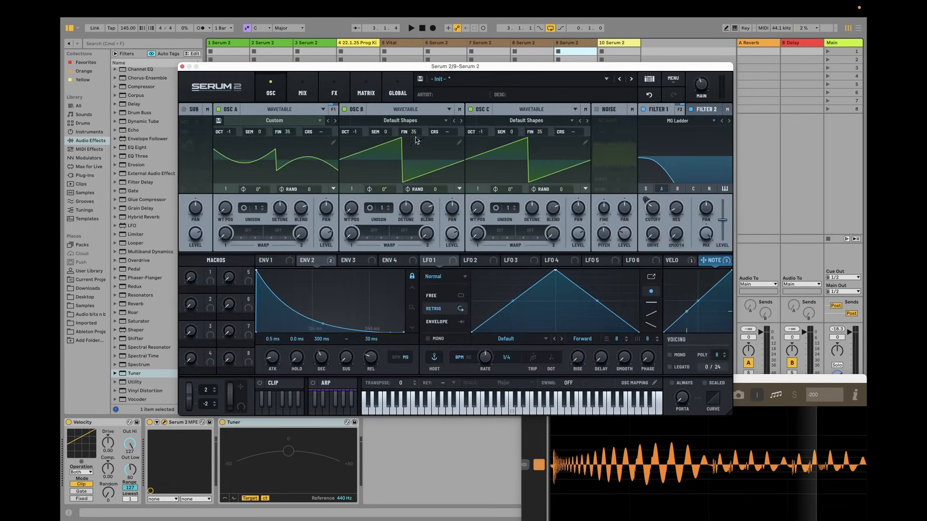
Step: Clear oscillator B's harmonics from bin 2 to the end in the wavetable editor, leaving only the fundamental
click(459, 142)
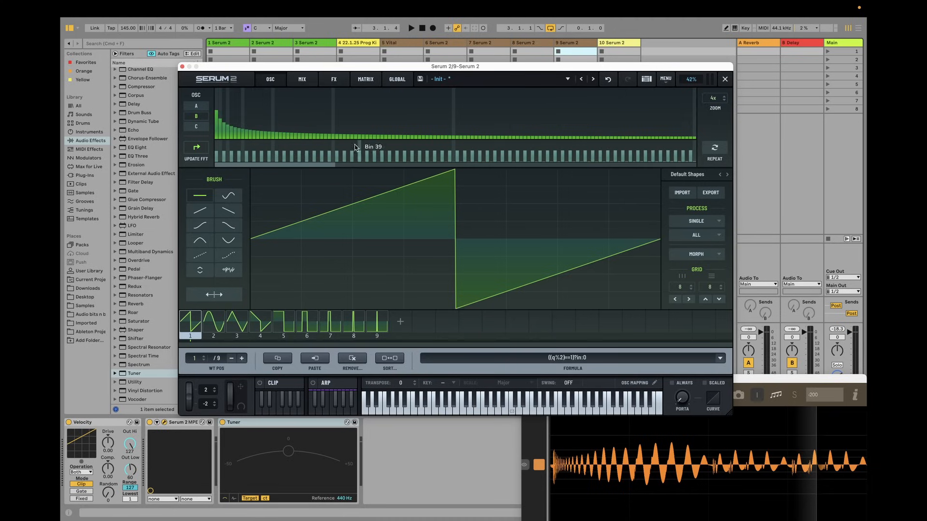
right_click(220, 128)
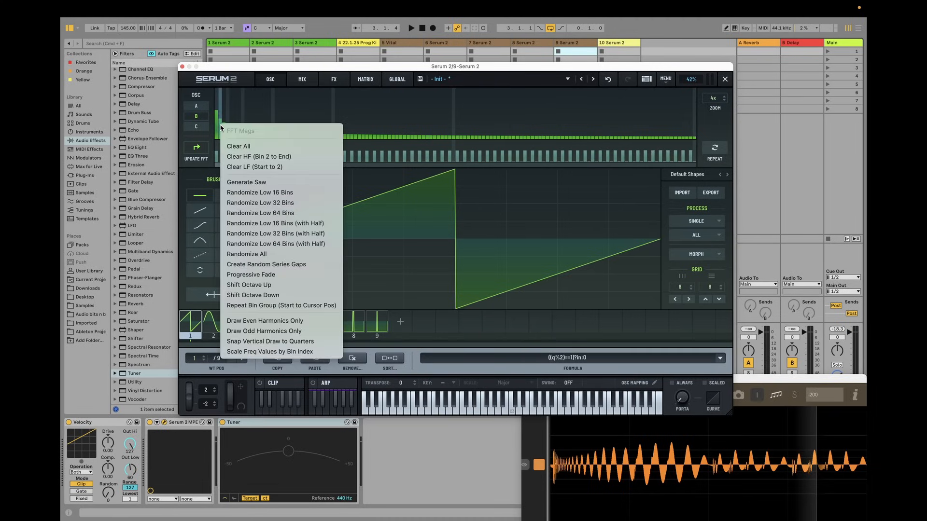
click(244, 156)
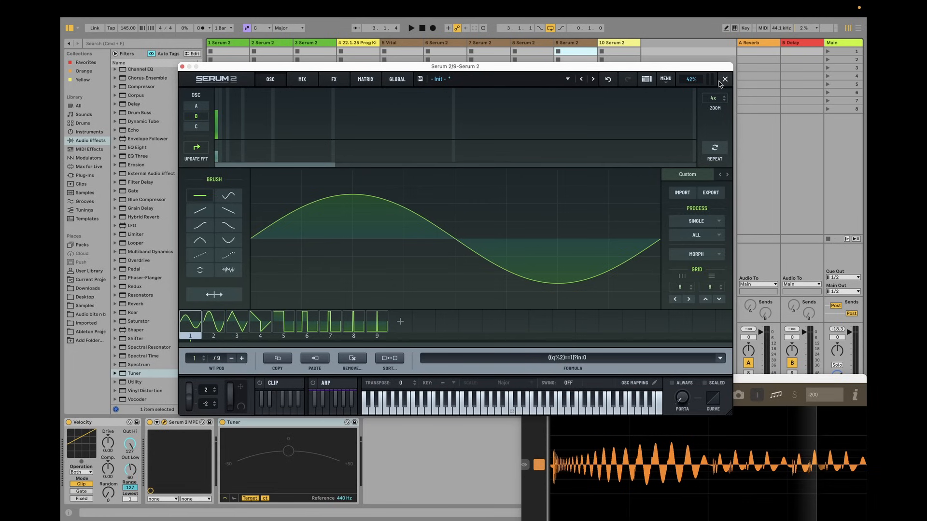
click(723, 80)
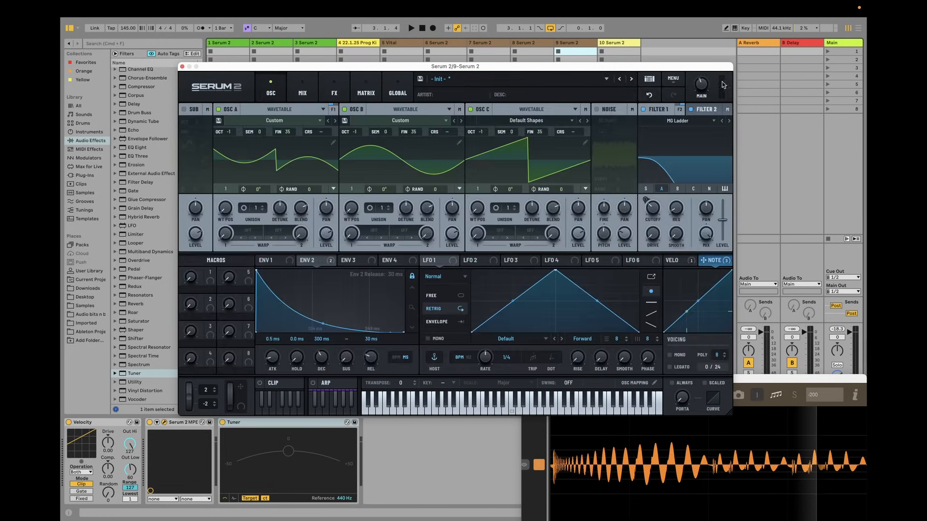
Step: Apply the Proc:Squarify alt. formula to oscillator C's first wavetable frame
click(585, 143)
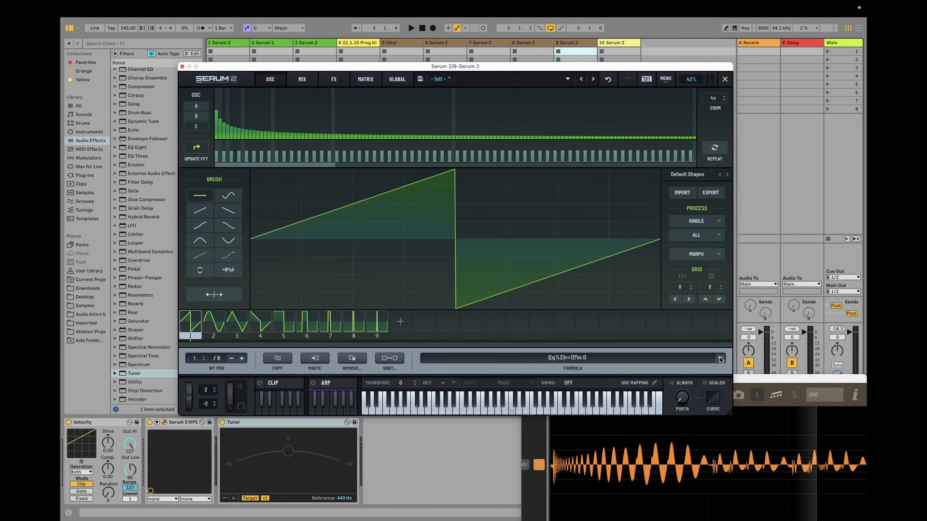
click(720, 358)
mouse_move(731, 371)
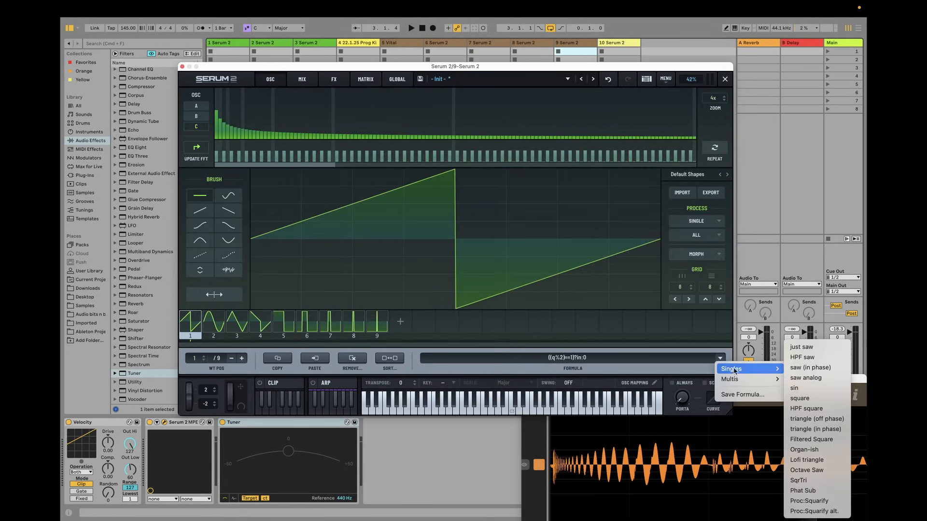
click(815, 511)
click(724, 78)
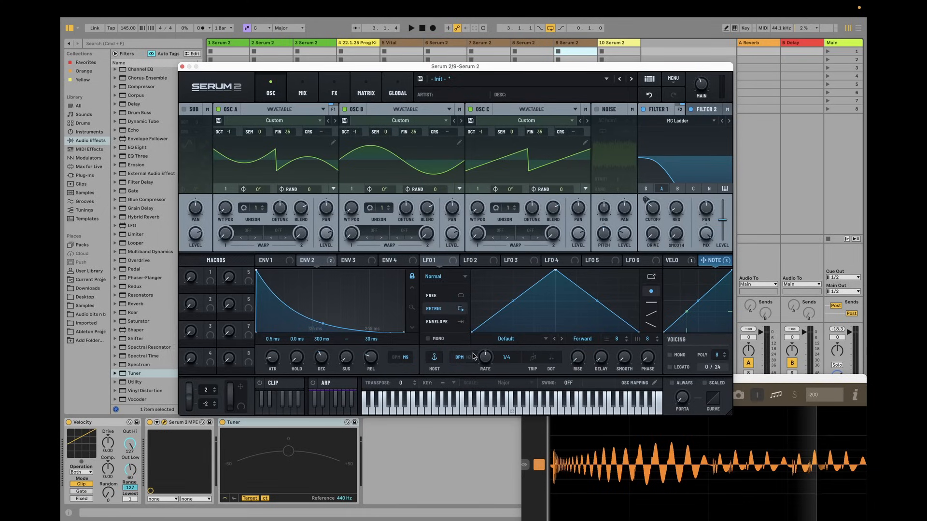
Step: Switch LFO 1's rate from tempo sync to Hz and set it to 10 Hz
click(446, 263)
click(468, 357)
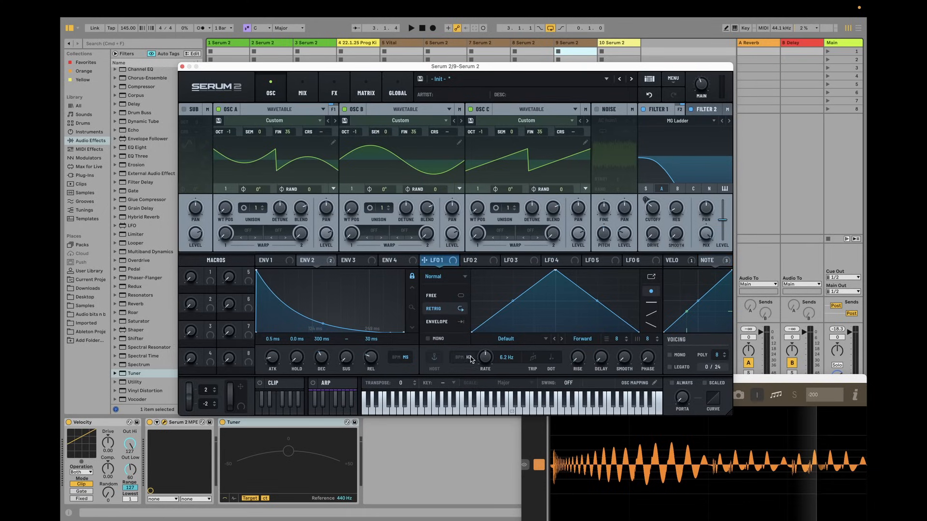
double_click(507, 358)
text(10)
key(Return)
Step: Reshape LFO 1 into a rising ramp, assign it to oscillator C's level and adjust the modulation amount
drag(556, 271, 639, 270)
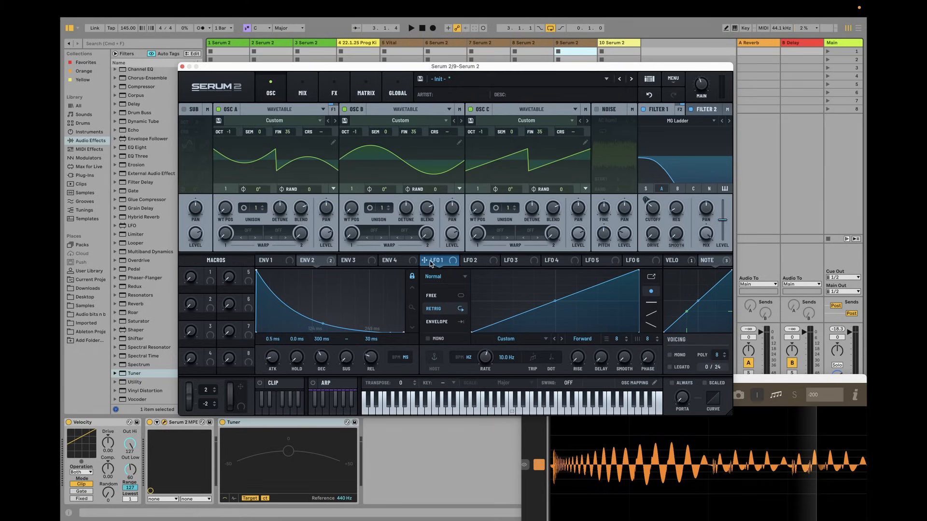
drag(429, 261, 577, 233)
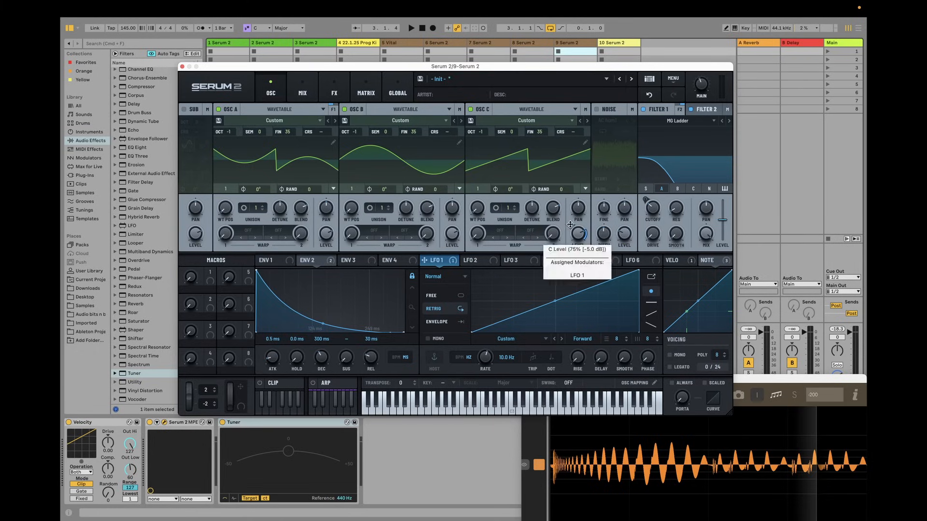
drag(573, 226, 568, 239)
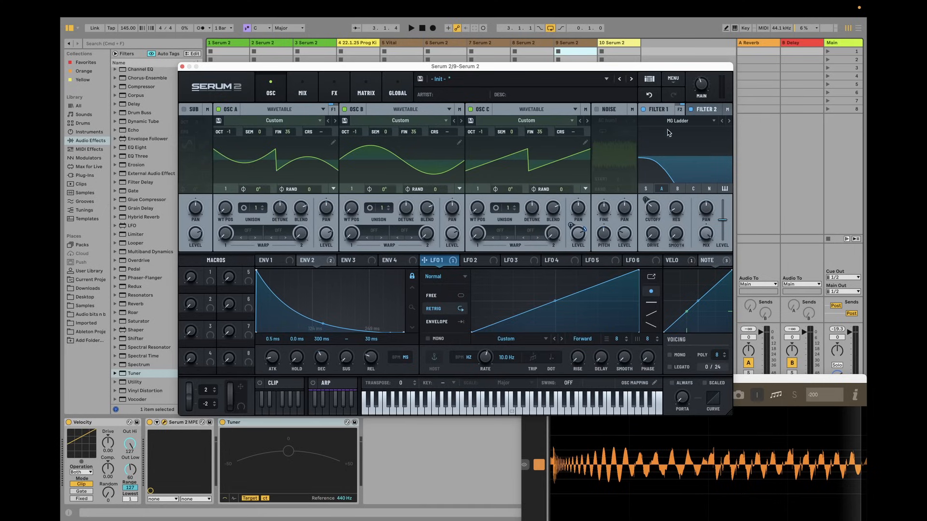
Step: Route oscillators B and C into Filter 1 and audition the loop
click(677, 188)
click(692, 189)
key(space)
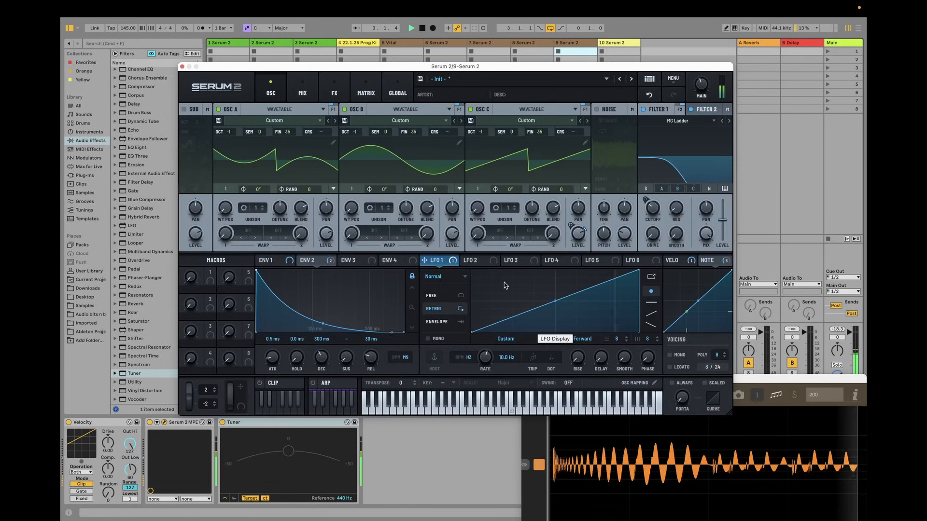
Step: Compare the loop with LFO 1's modulation of oscillator C's level bypassed and reactivated
right_click(449, 262)
click(452, 274)
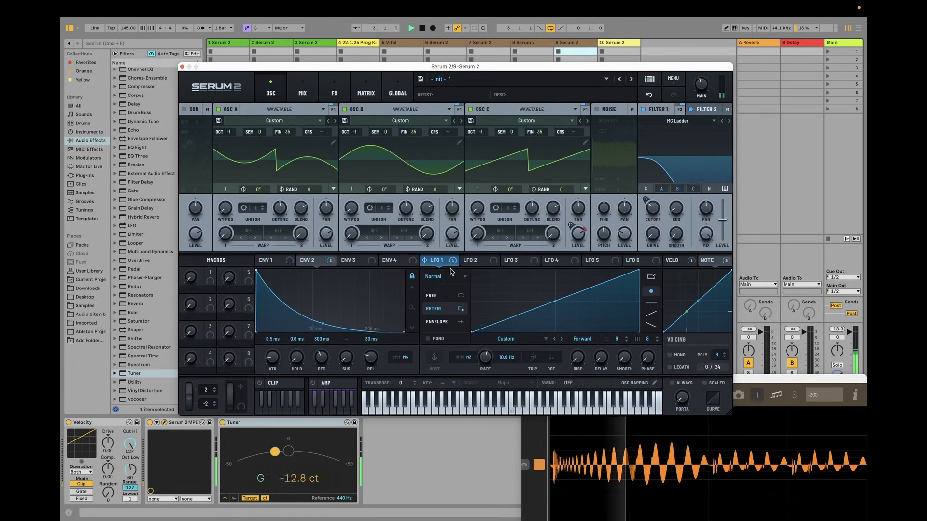
right_click(445, 262)
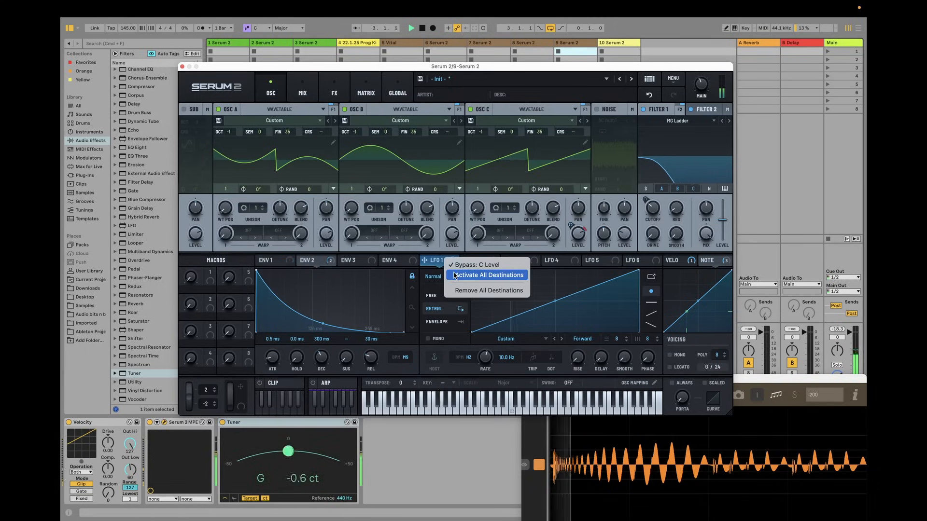
click(454, 275)
key(space)
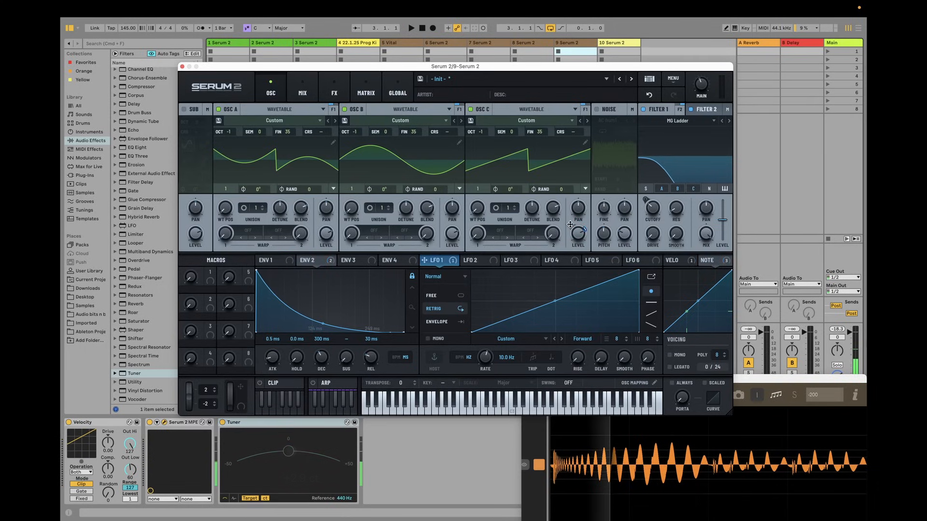
Step: Fine-tune LFO 1's modulation amount on oscillator C's level and resume playing the loop
mouse_move(570, 224)
mouse_move(570, 225)
mouse_down()
mouse_move(564, 241)
mouse_move(567, 221)
mouse_up()
key(space)
Step: Compare the loop again with all LFO 1 destinations bypassed and active, and stop playback
right_click(445, 263)
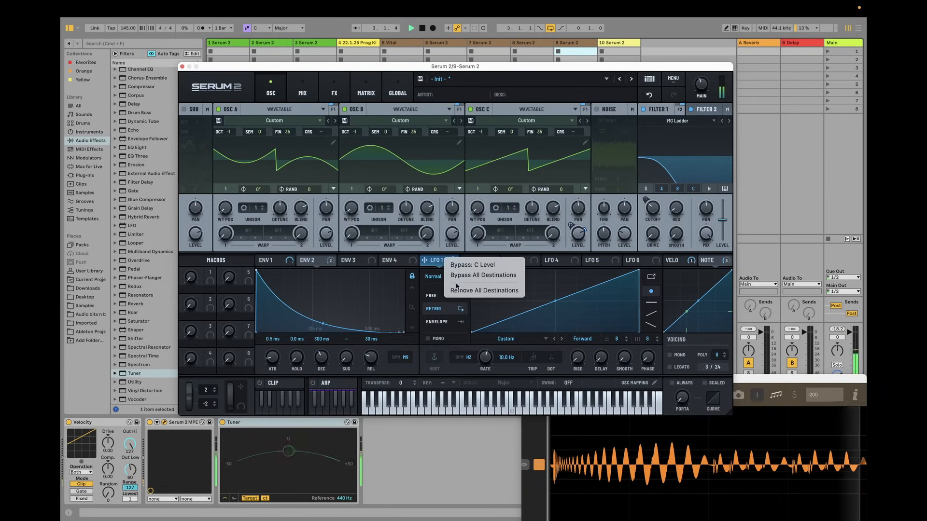
click(461, 279)
right_click(444, 262)
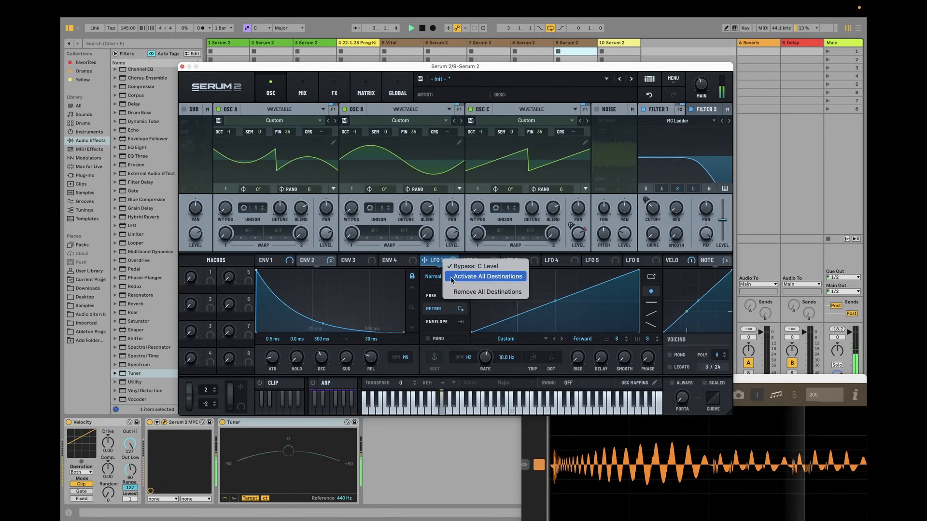
click(451, 278)
key(space)
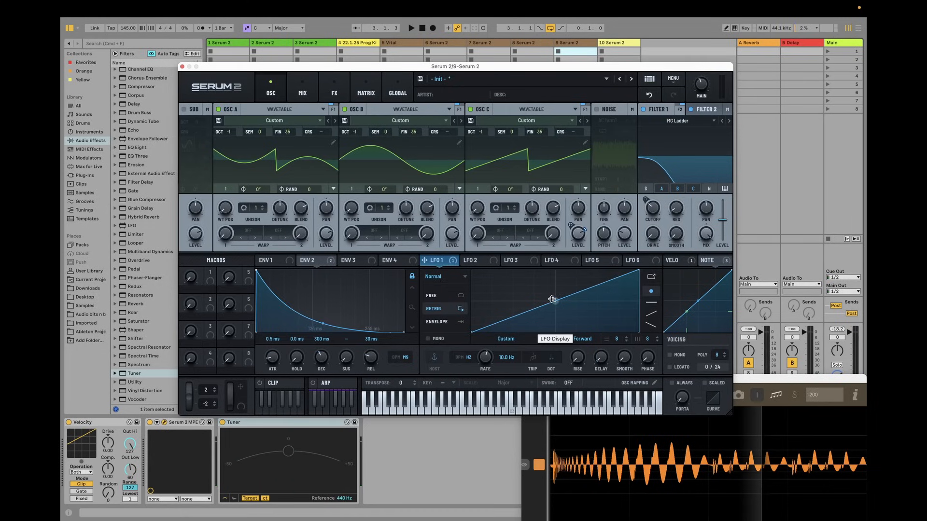
Step: Bend LFO 1's rising ramp into a slightly convex curve and audition the loop
mouse_move(552, 299)
mouse_down()
mouse_move(547, 258)
mouse_move(551, 313)
mouse_move(539, 264)
mouse_move(543, 319)
mouse_move(544, 299)
mouse_up()
key(space)
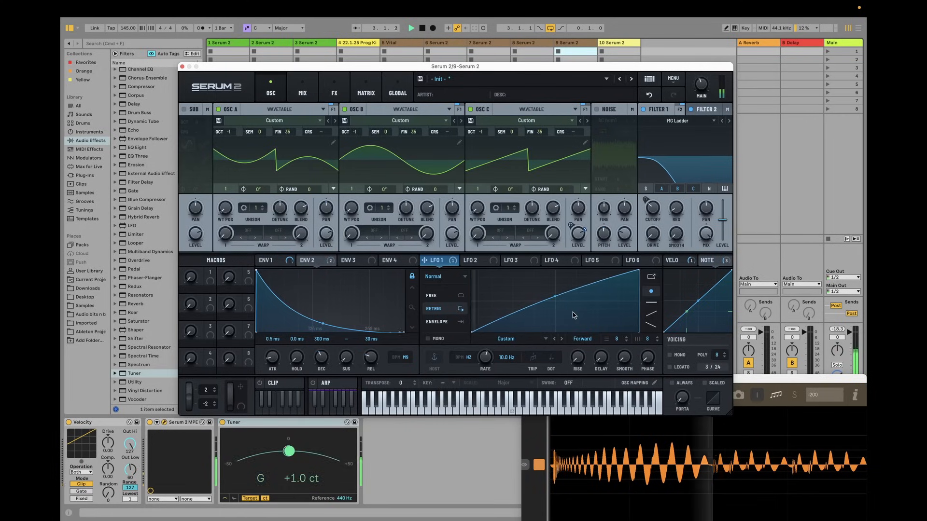
key(space)
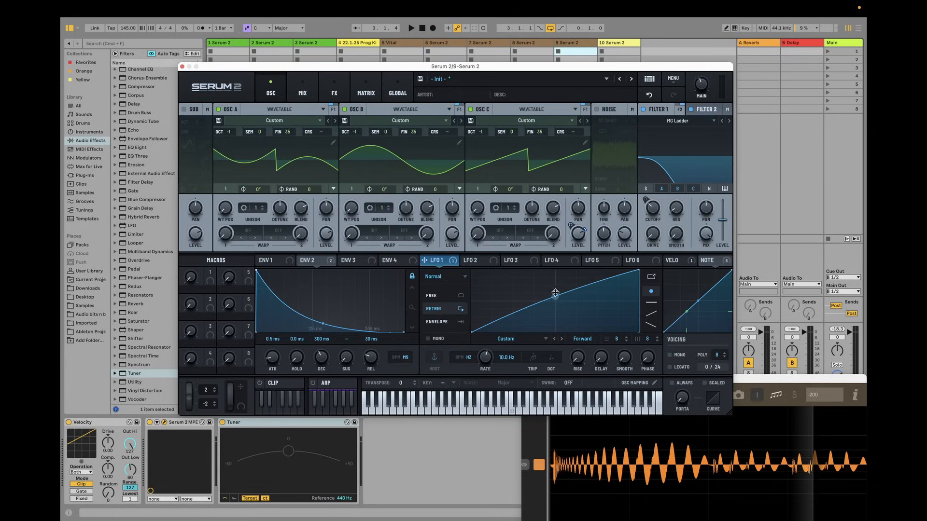
Step: Assign Env 2 to the equalizer's high-band gain at 5% and play the loop
click(334, 89)
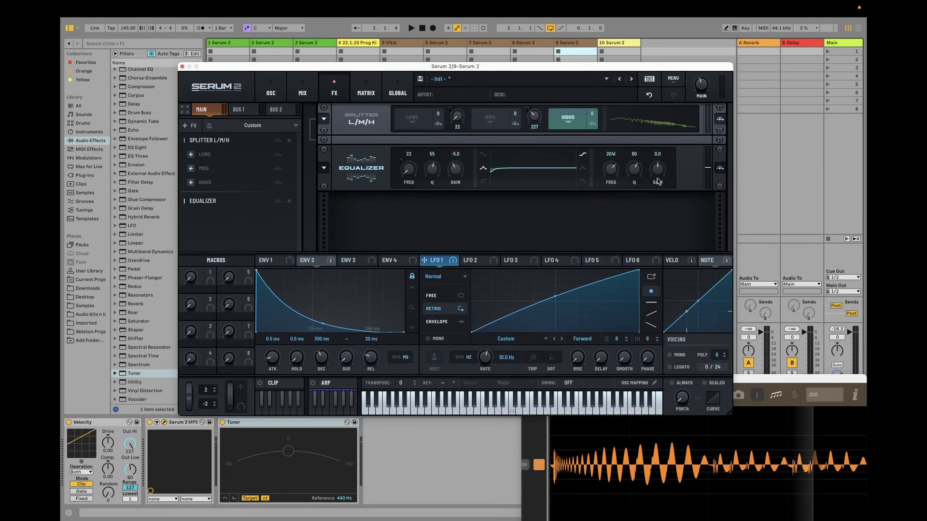
click(317, 264)
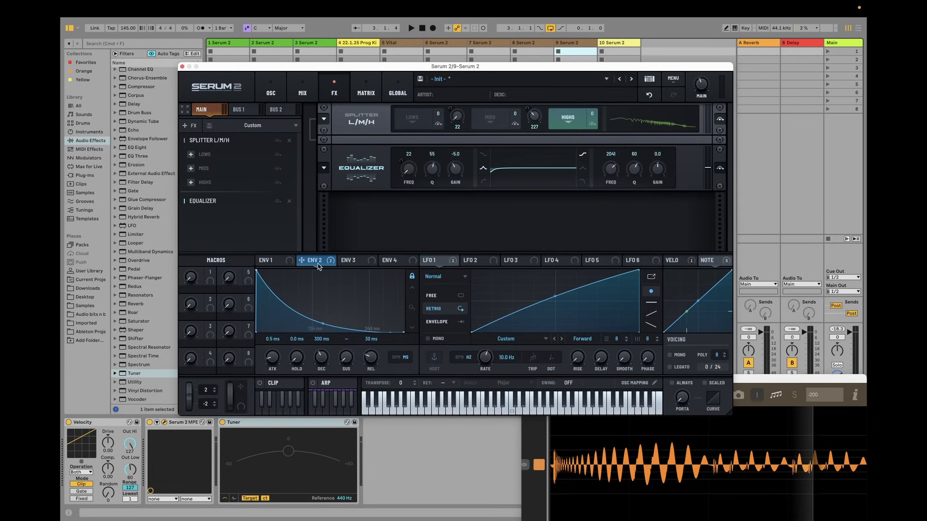
drag(309, 264, 638, 198)
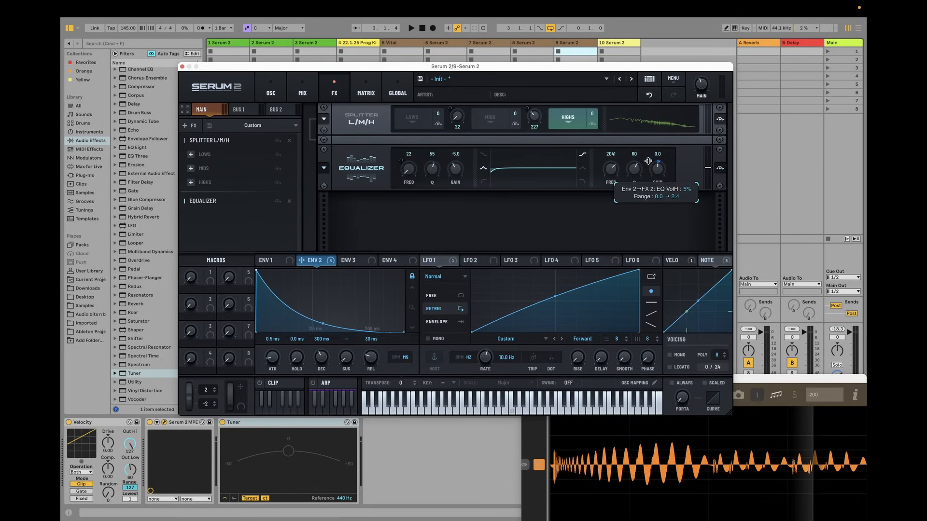
key(space)
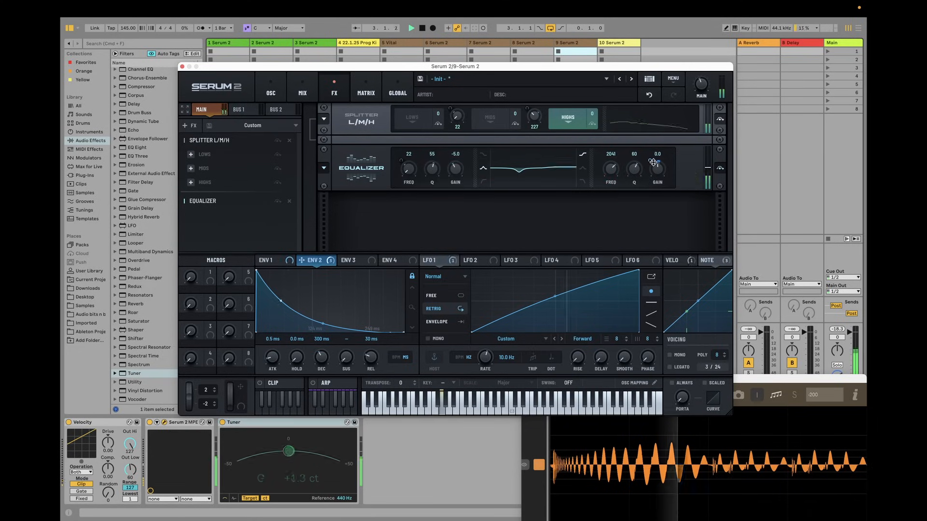
right_click(655, 163)
click(686, 224)
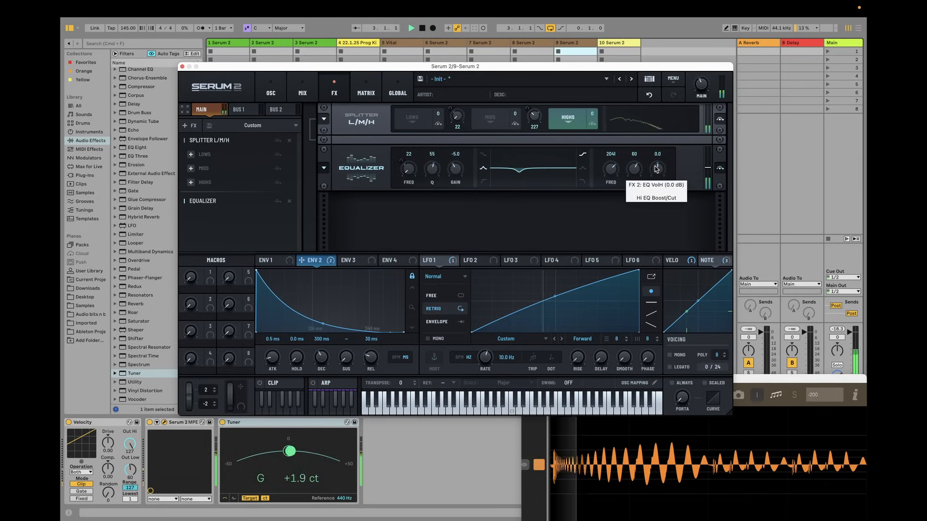
click(649, 94)
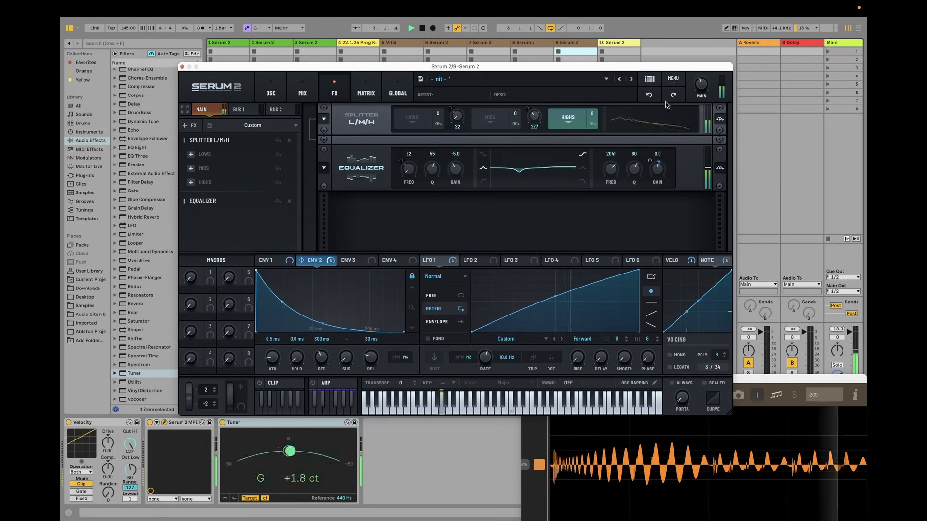
Step: Compare the loop with Env 2's modulation of the equalizer's high-band gain bypassed and active
right_click(649, 160)
click(690, 210)
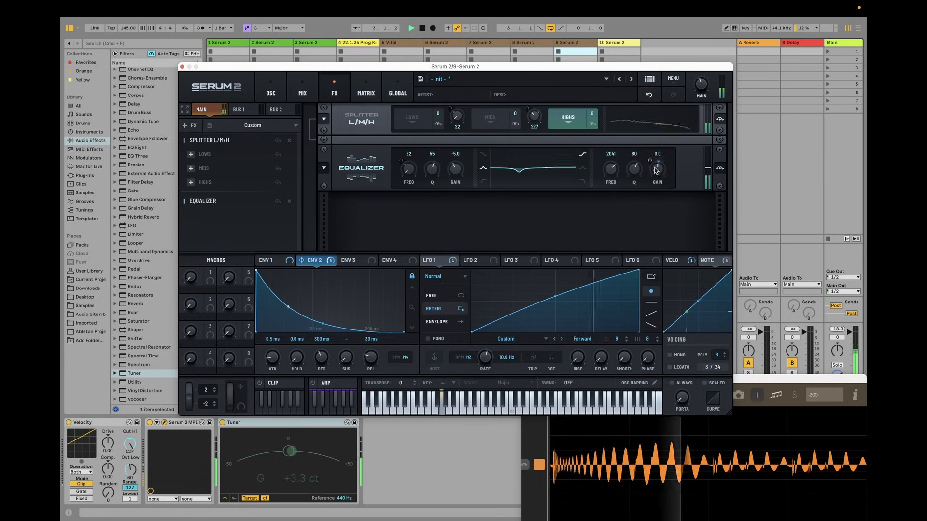
right_click(648, 160)
click(668, 210)
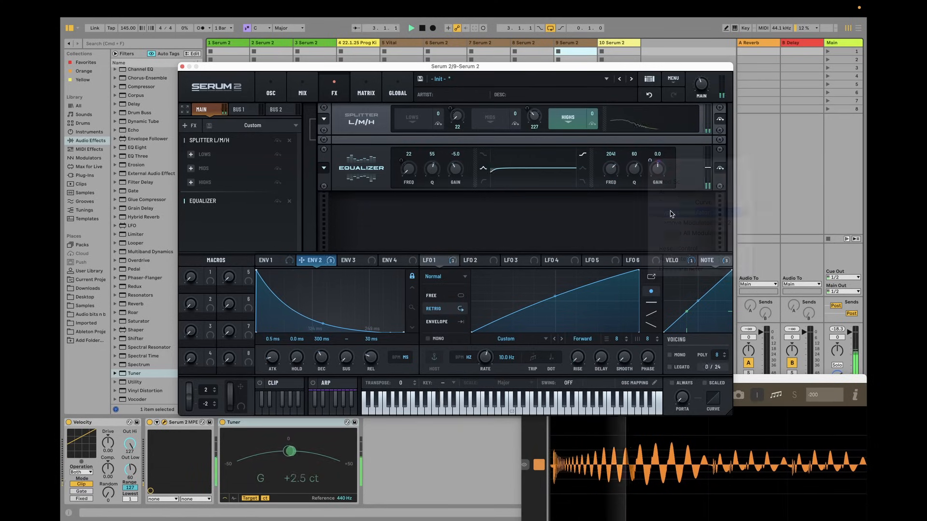
key(space)
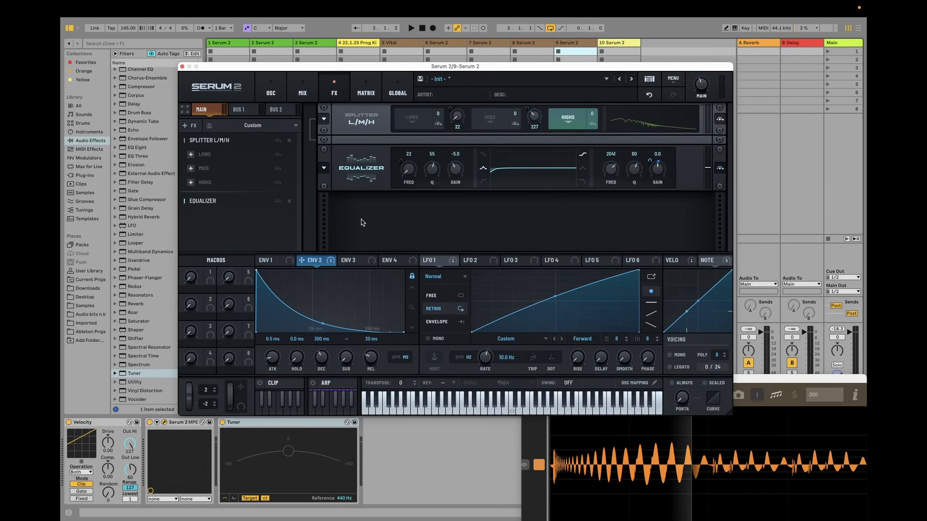
Step: Add a Filter module after the equalizer in the main FX chain
right_click(222, 223)
mouse_move(235, 232)
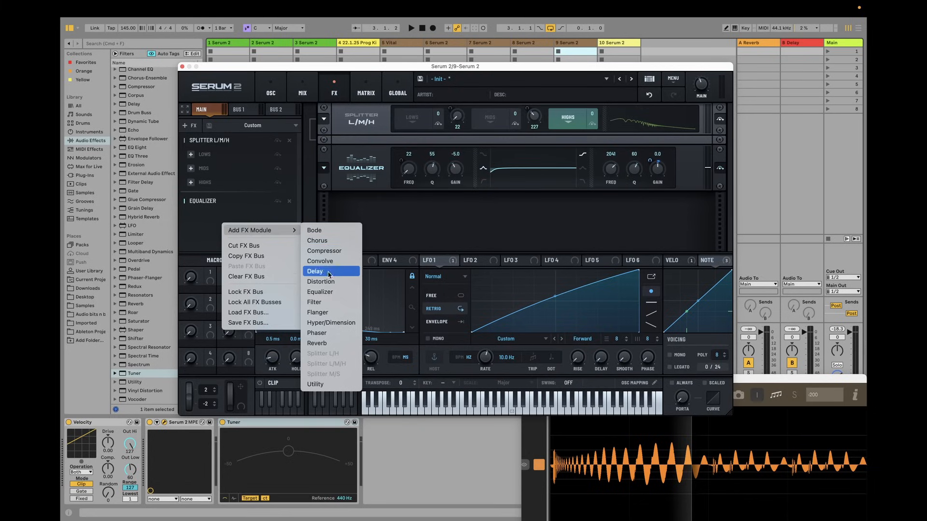
click(319, 303)
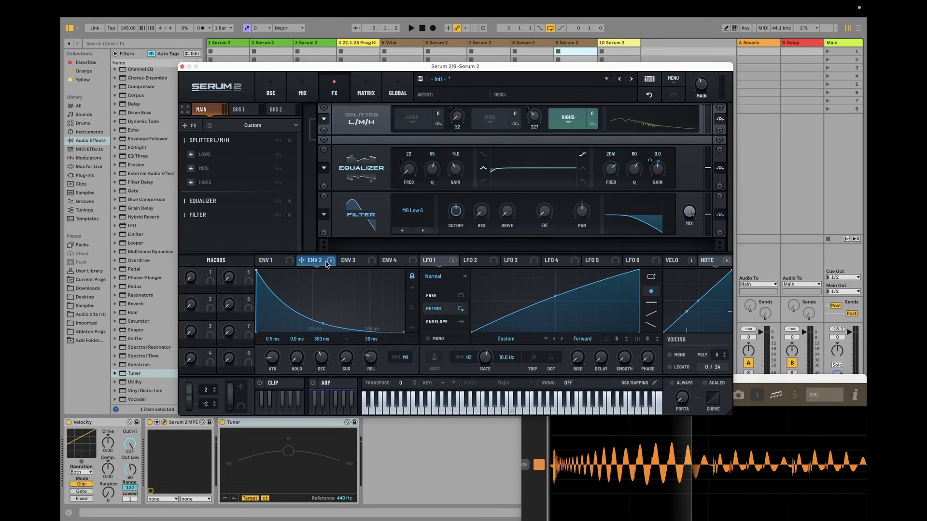
Step: Assign Env 3 to the FX filter's cutoff, with its sustain at minimum and its decay at 145 ms
click(371, 261)
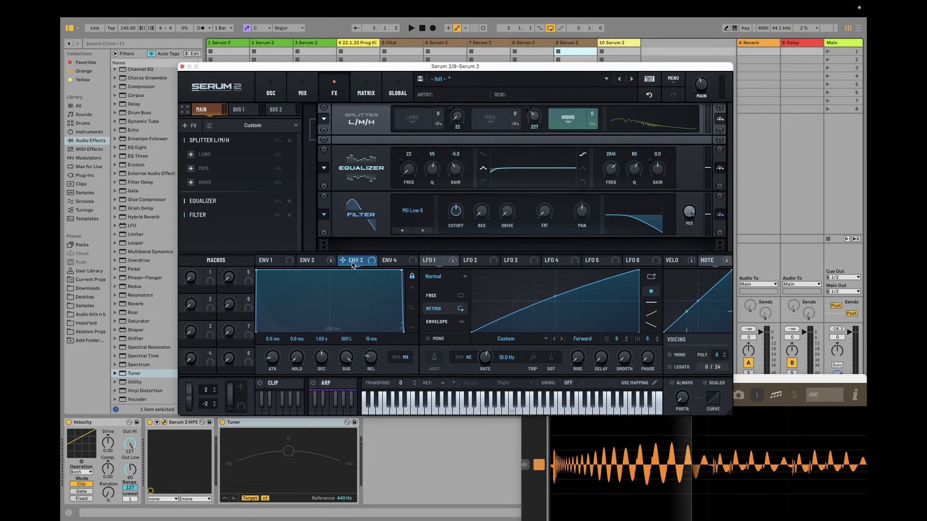
drag(353, 264, 442, 221)
drag(347, 367, 325, 509)
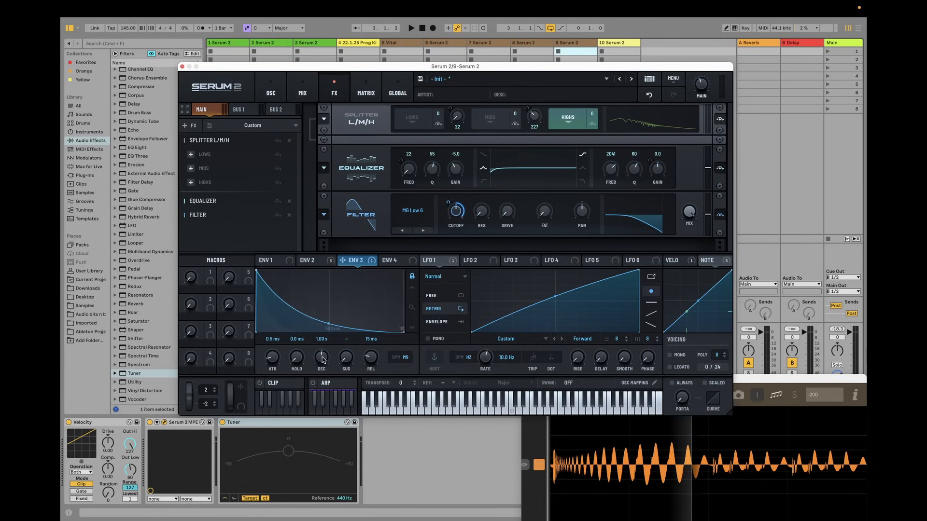
drag(322, 357, 312, 366)
Step: Audition the loop with the FX filter and bypass the Filter module
key(space)
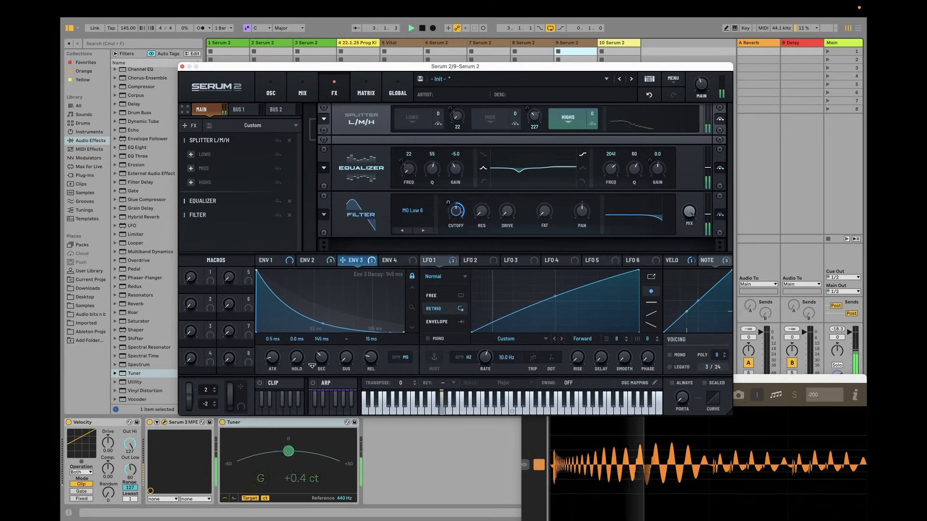
click(720, 215)
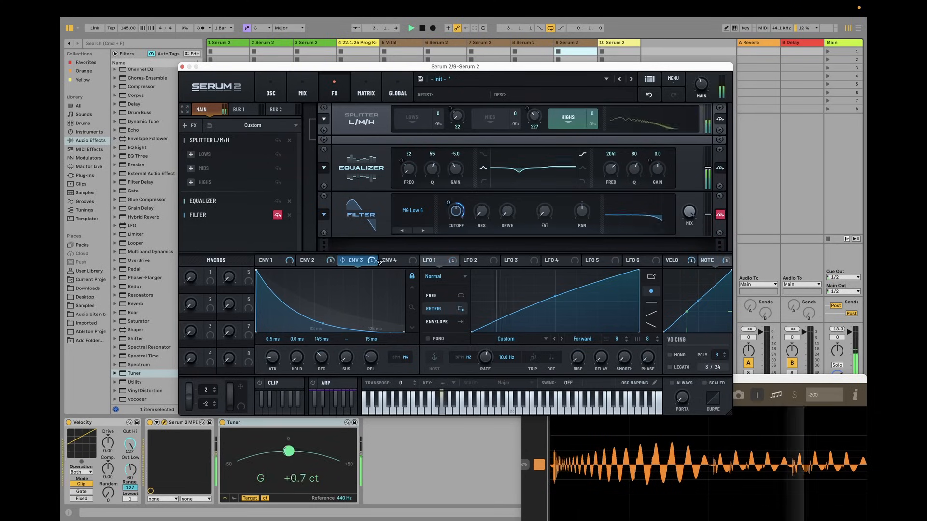
key(space)
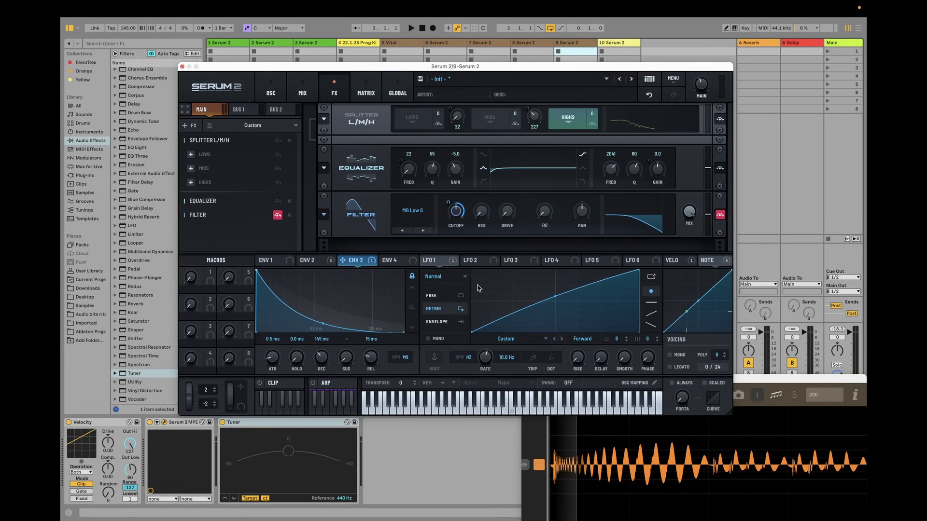
Step: Try modulating oscillator B's level from Note at -51%, view its custom source curve and remove the modulation
click(271, 89)
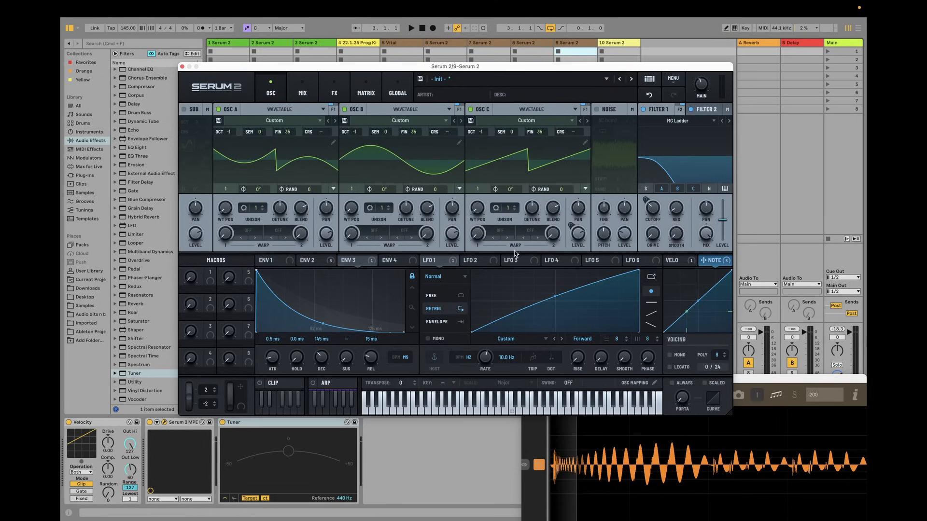
drag(709, 263, 433, 255)
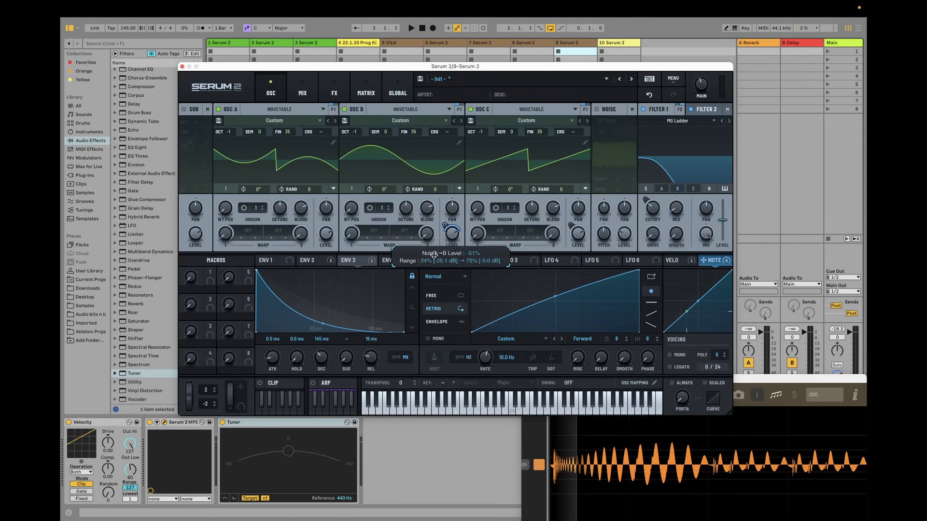
right_click(444, 226)
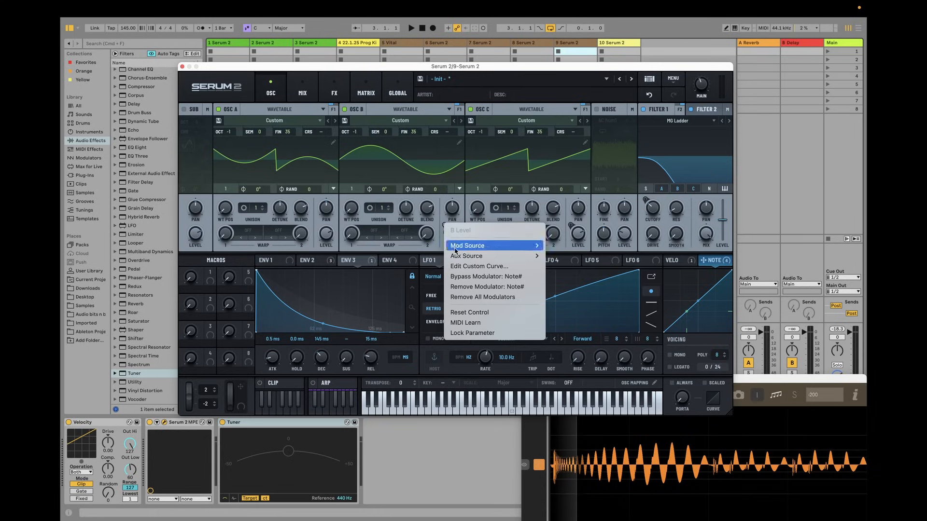
click(479, 267)
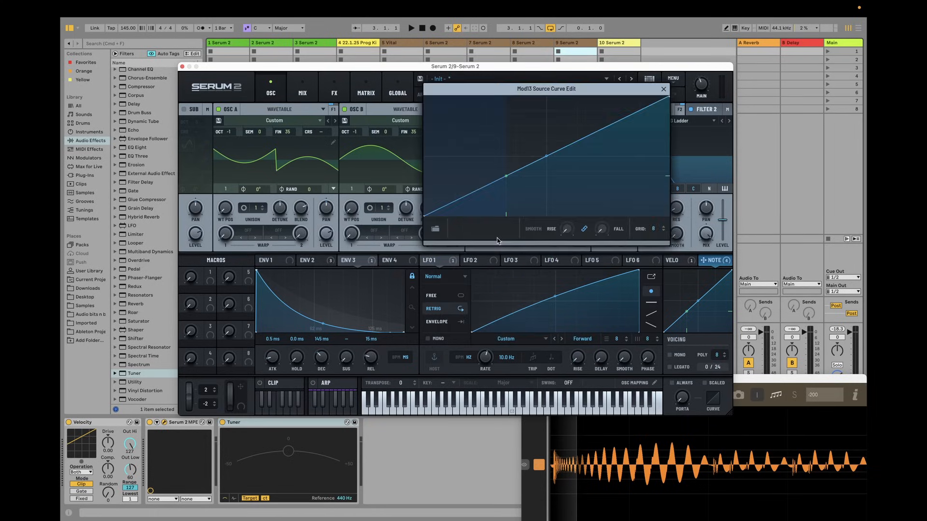
drag(546, 97, 618, 195)
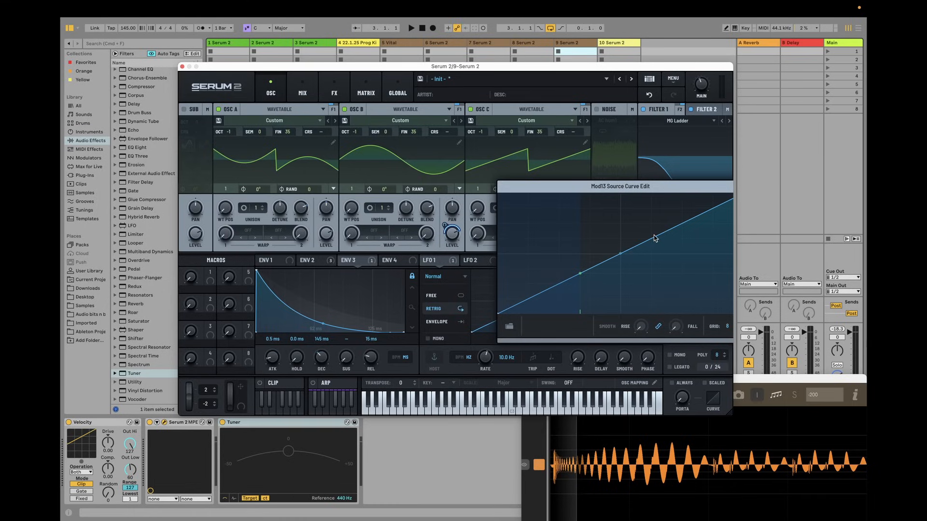
drag(681, 189, 611, 187)
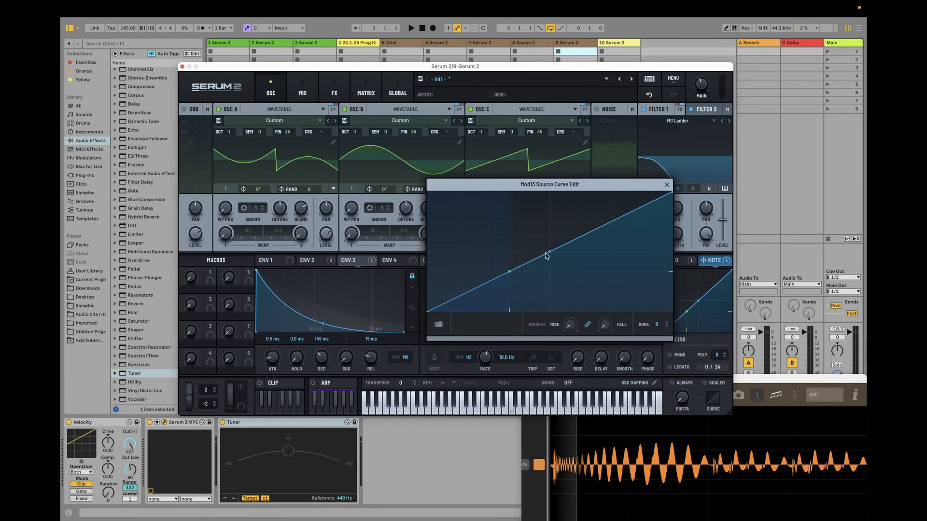
click(667, 185)
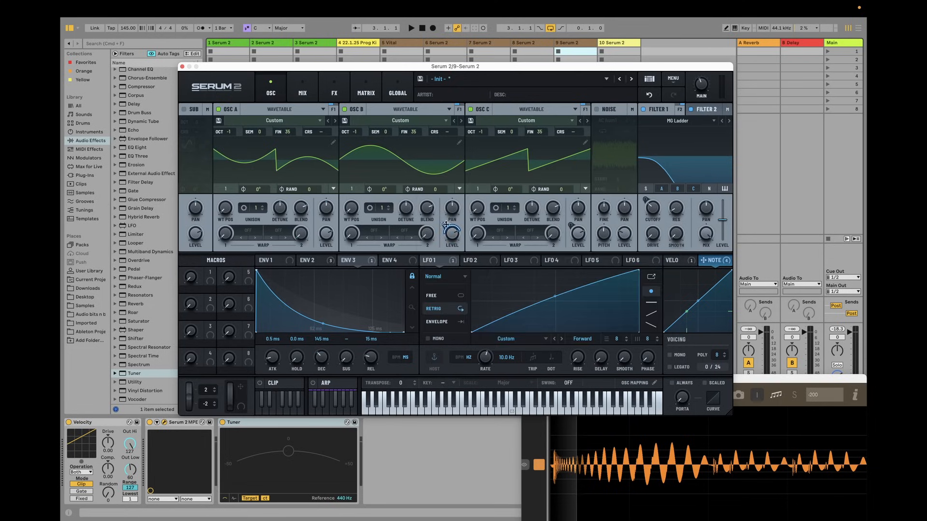
double_click(446, 224)
Step: Reposition the synth window slightly and play the finished bass loop
mouse_move(479, 68)
mouse_down()
mouse_move(690, 300)
mouse_move(414, 67)
mouse_move(485, 79)
mouse_up()
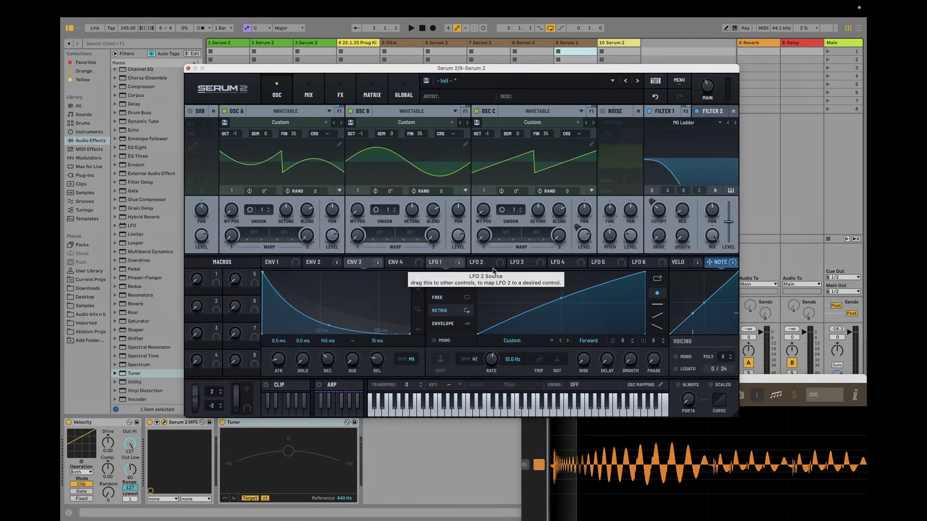
key(space)
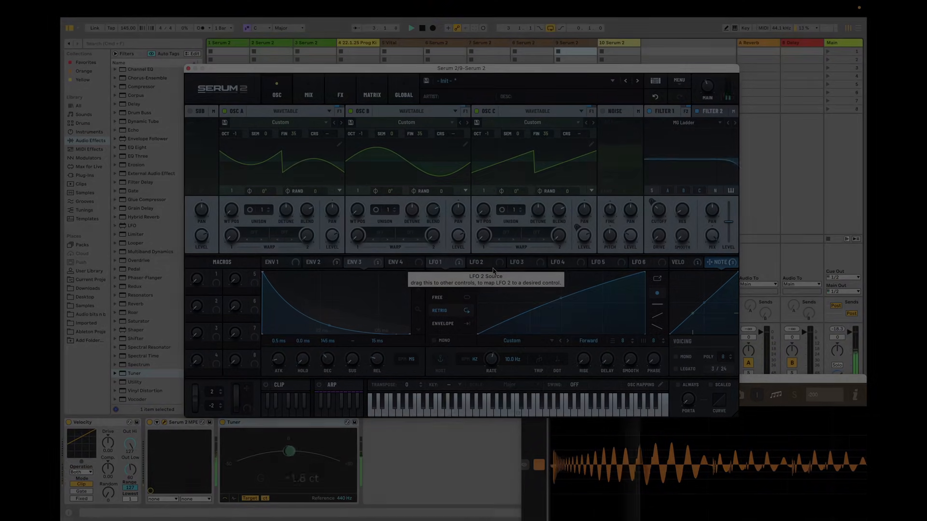